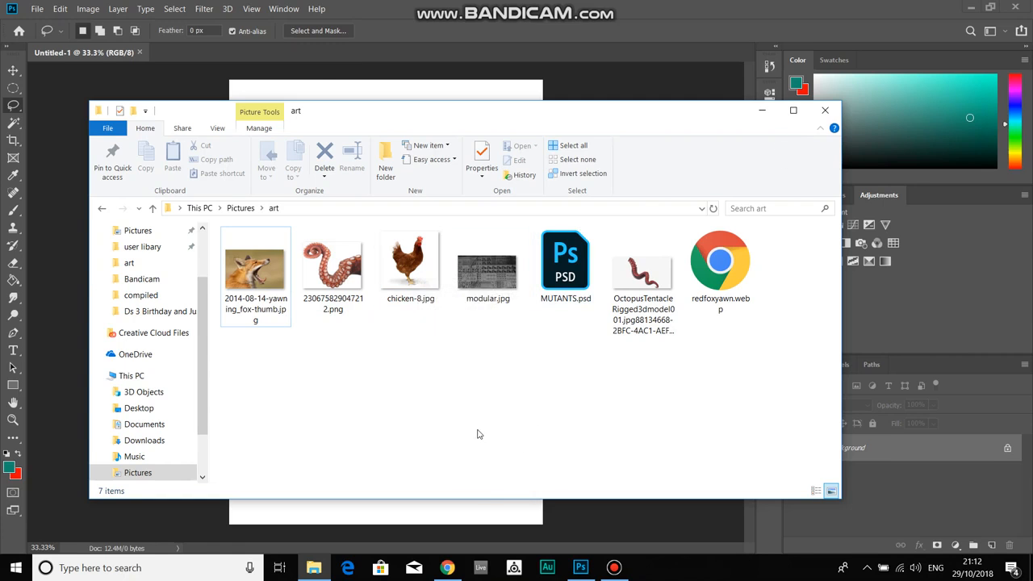
Switch to Chrome's chicken image search and narrow the results to the "alive" suggestion
{"action": "left_click", "coordinate": [447, 568]}
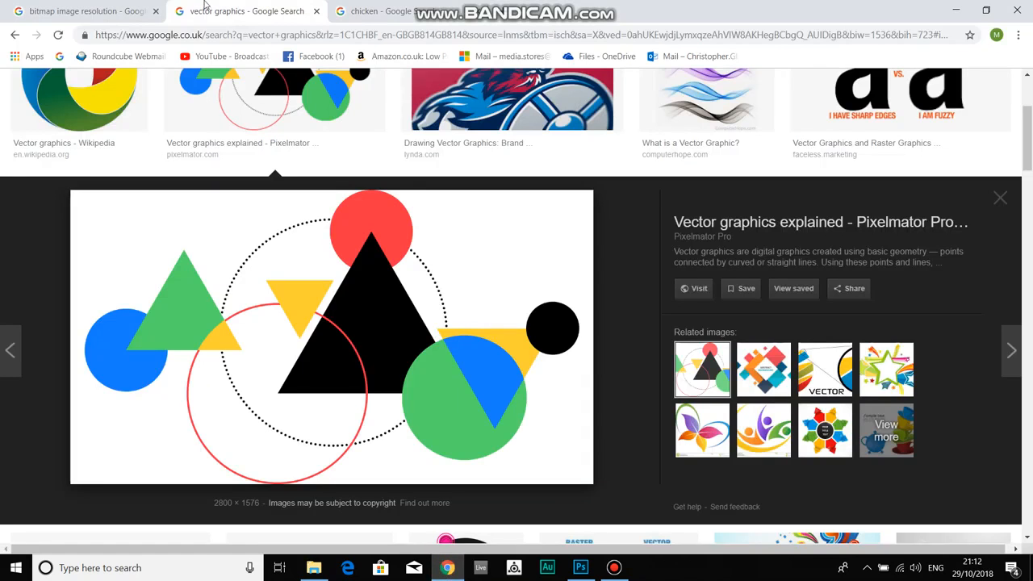
{"action": "left_click", "coordinate": [361, 12]}
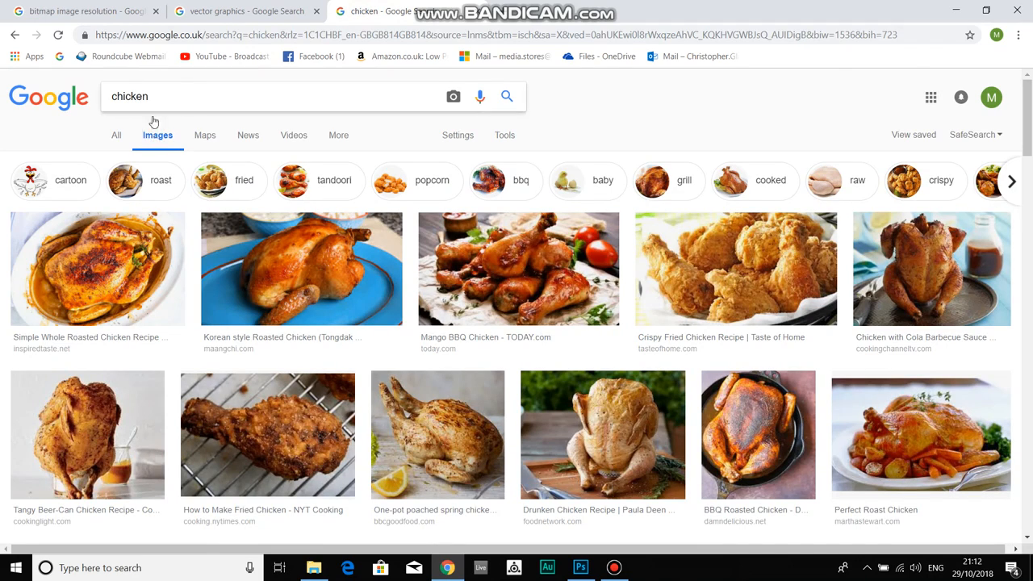
{"action": "left_click", "coordinate": [156, 142]}
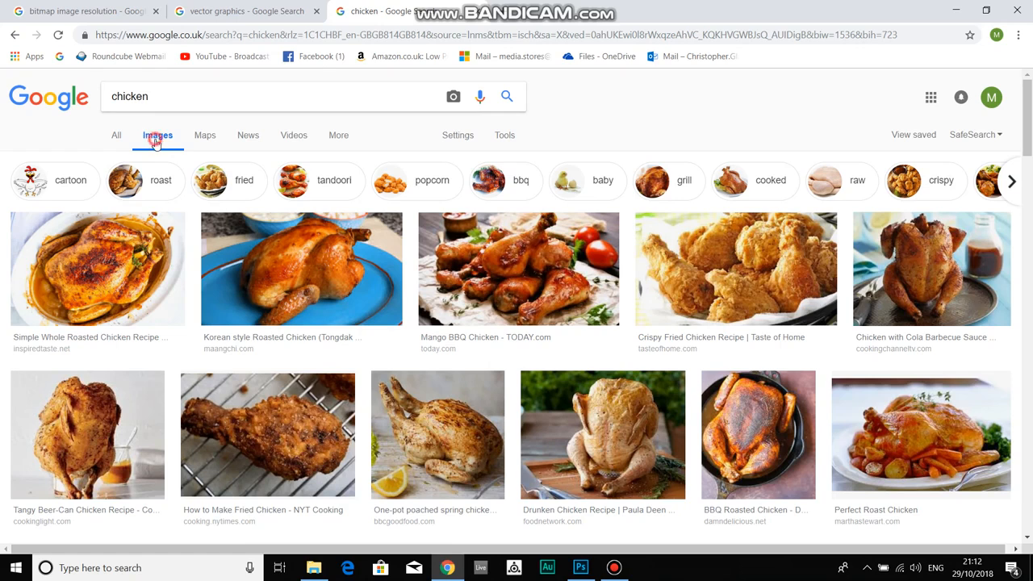
{"action": "left_click", "coordinate": [1010, 184]}
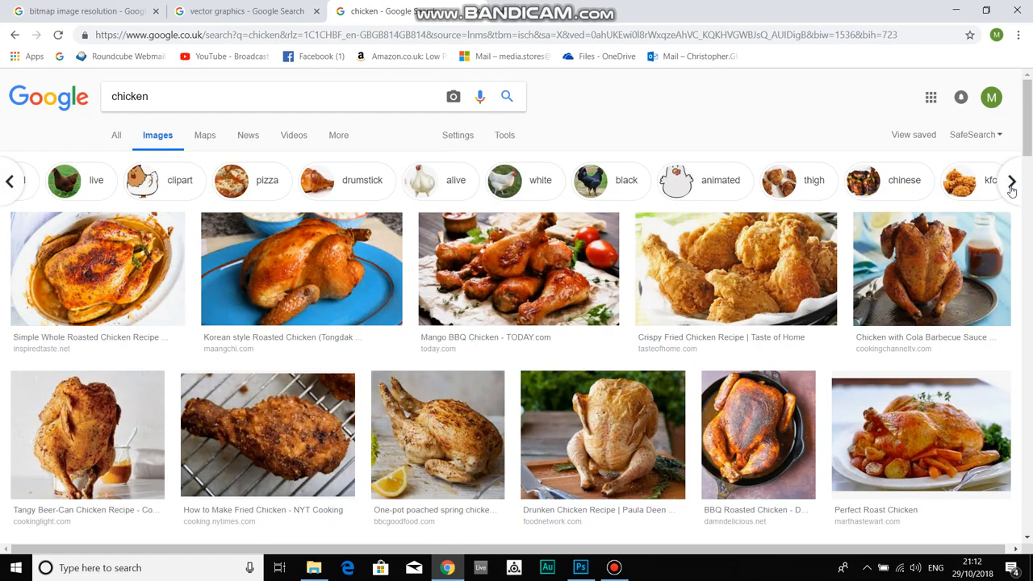
{"action": "left_click", "coordinate": [1011, 187]}
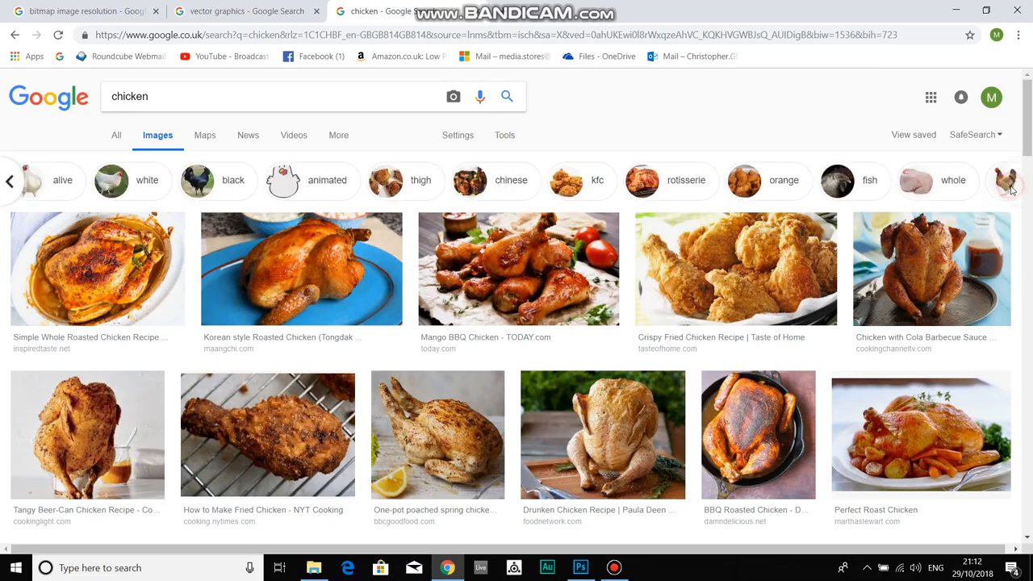
{"action": "left_click", "coordinate": [11, 178]}
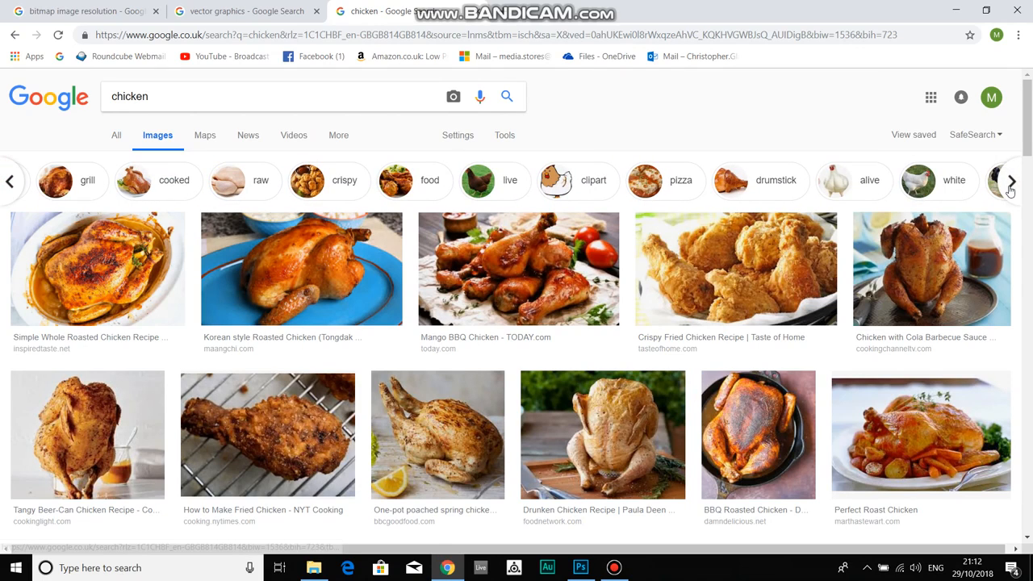
{"action": "left_click", "coordinate": [877, 189]}
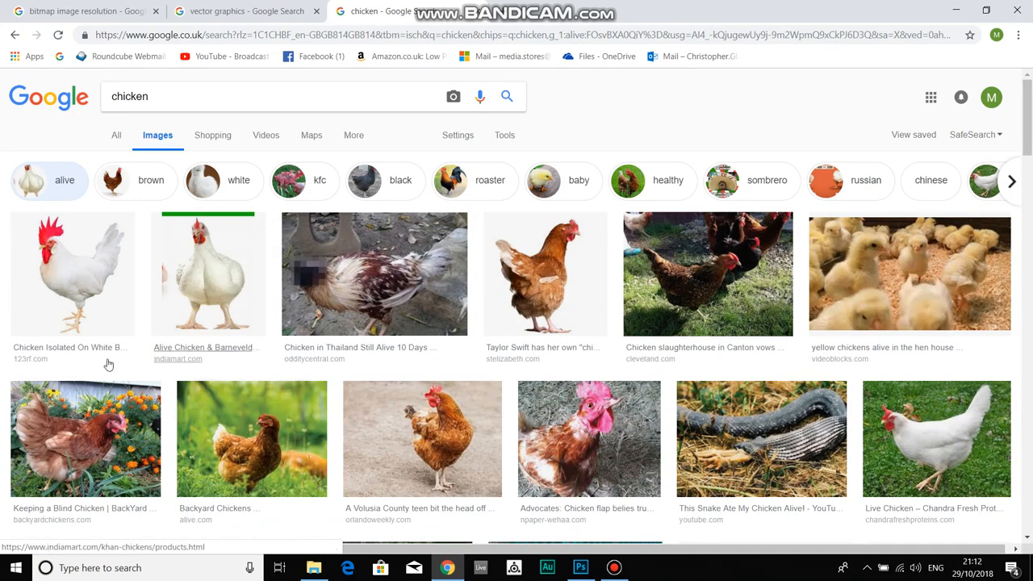
{"action": "scroll", "coordinate": [256, 307], "scroll_direction": "down", "scroll_amount": 1}
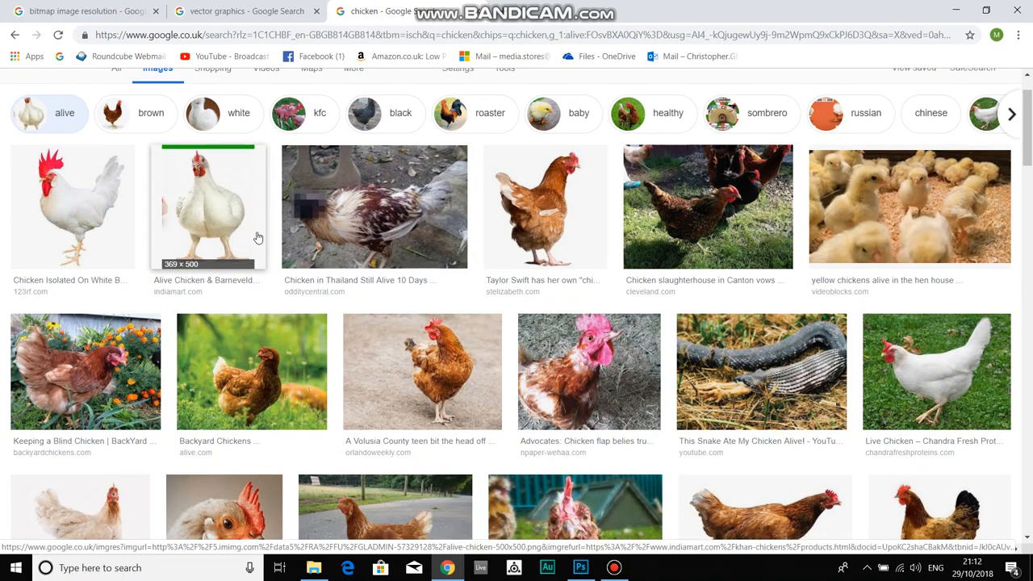
{"action": "scroll", "coordinate": [258, 236], "scroll_direction": "up", "scroll_amount": 1}
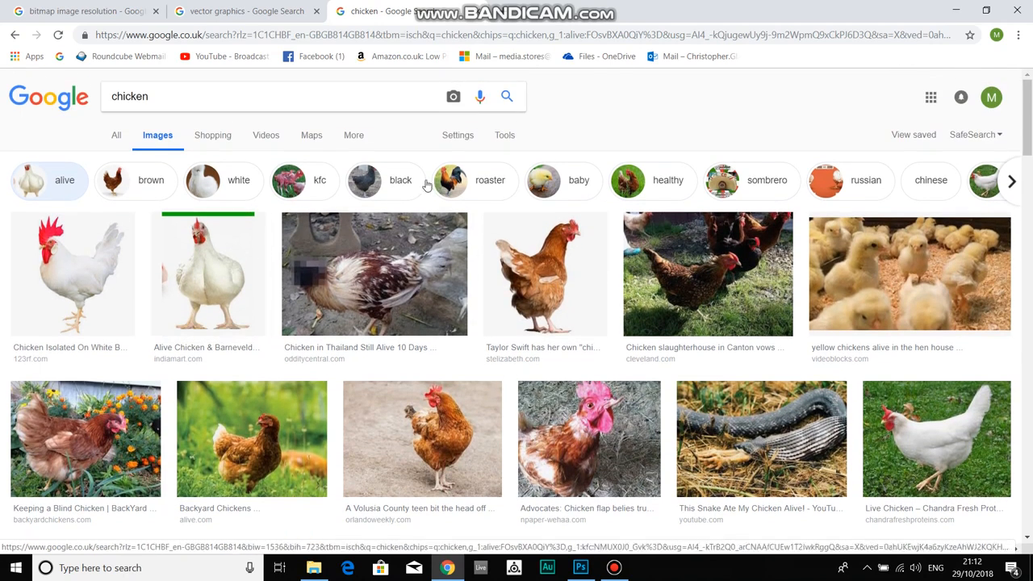
Show the image search tools and list the available size filter options
{"action": "left_click", "coordinate": [505, 138]}
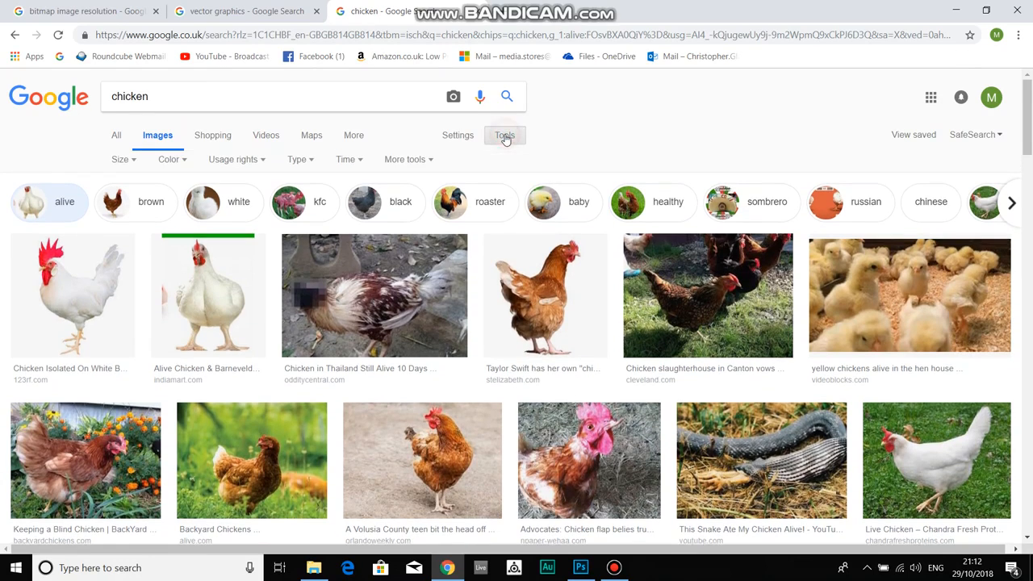
{"action": "left_click", "coordinate": [120, 161]}
{"action": "mouse_move", "coordinate": [138, 257]}
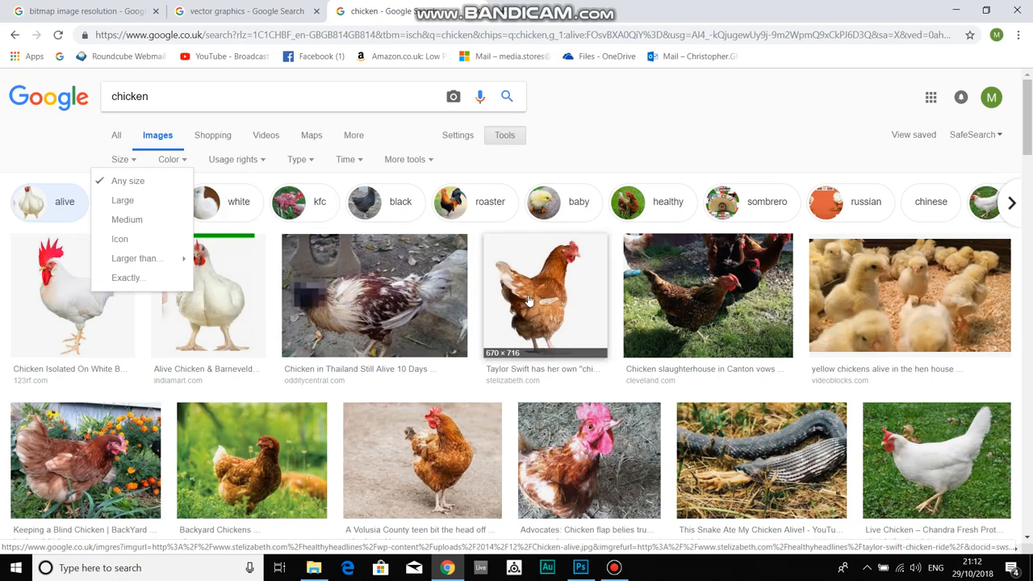
Preview the brown hen on a white background from stelizabeth.com and bring up the image's save options
{"action": "scroll", "coordinate": [363, 373], "scroll_direction": "down", "scroll_amount": 1}
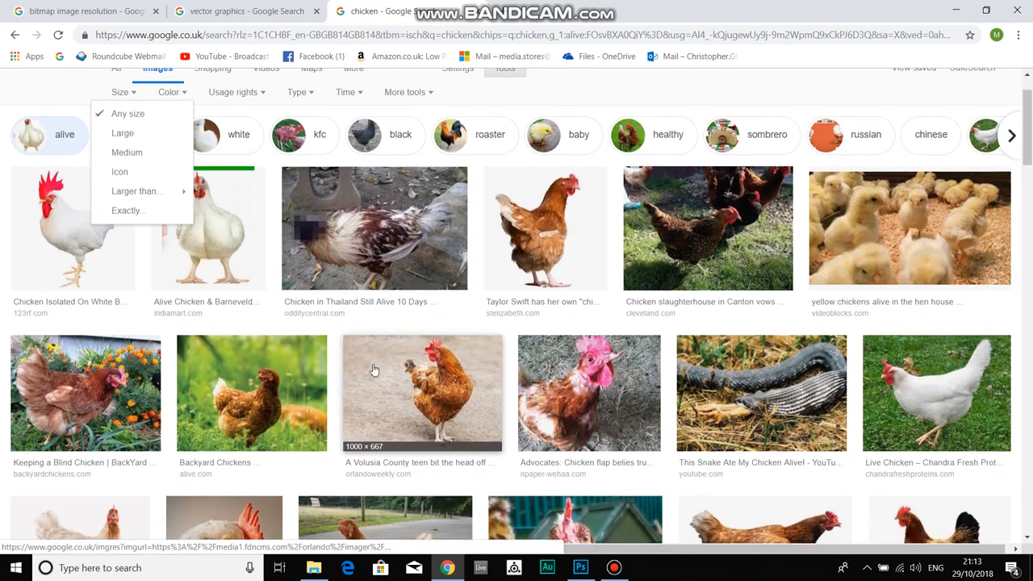
{"action": "left_click", "coordinate": [563, 242]}
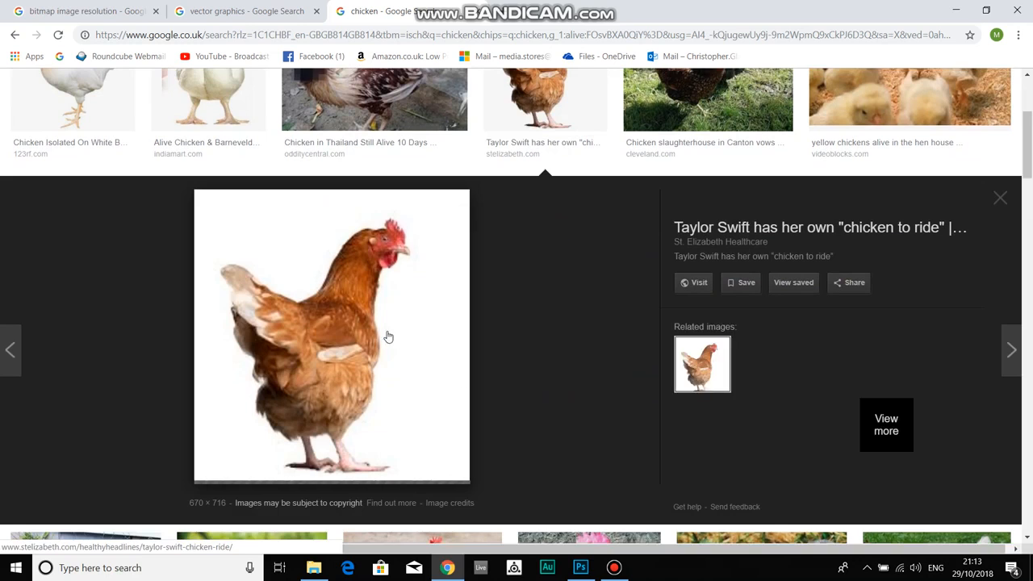
{"action": "right_click", "coordinate": [333, 315]}
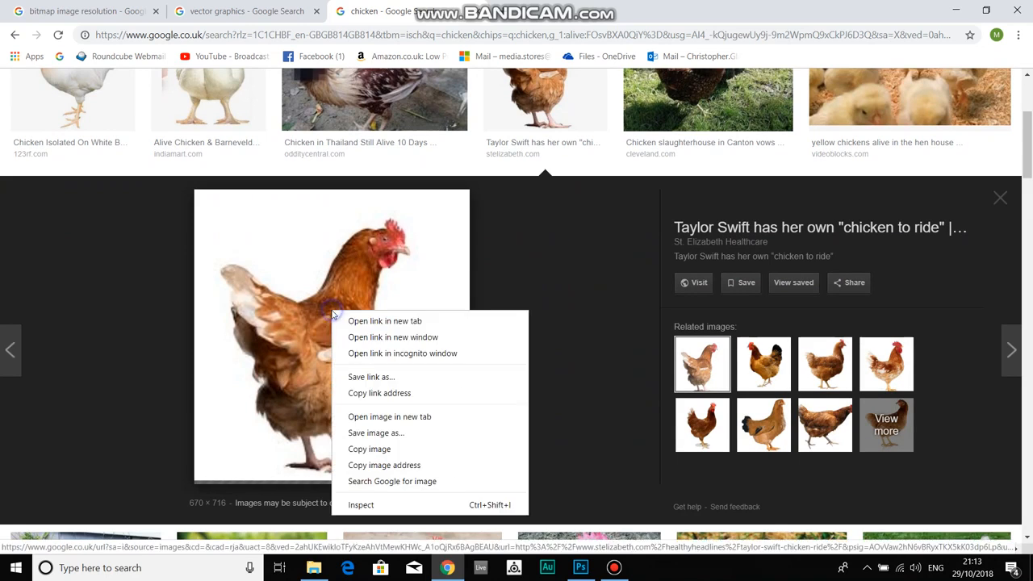
Visit the hen image's source page and enlarge the photo there to its full size
{"action": "left_click", "coordinate": [686, 278]}
{"action": "left_click", "coordinate": [693, 282]}
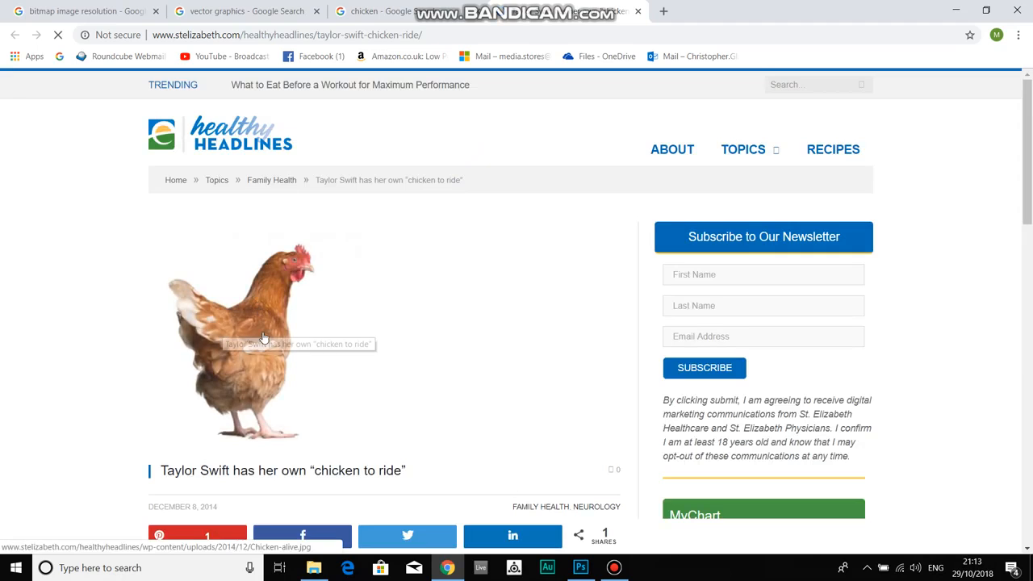
{"action": "left_click", "coordinate": [263, 304]}
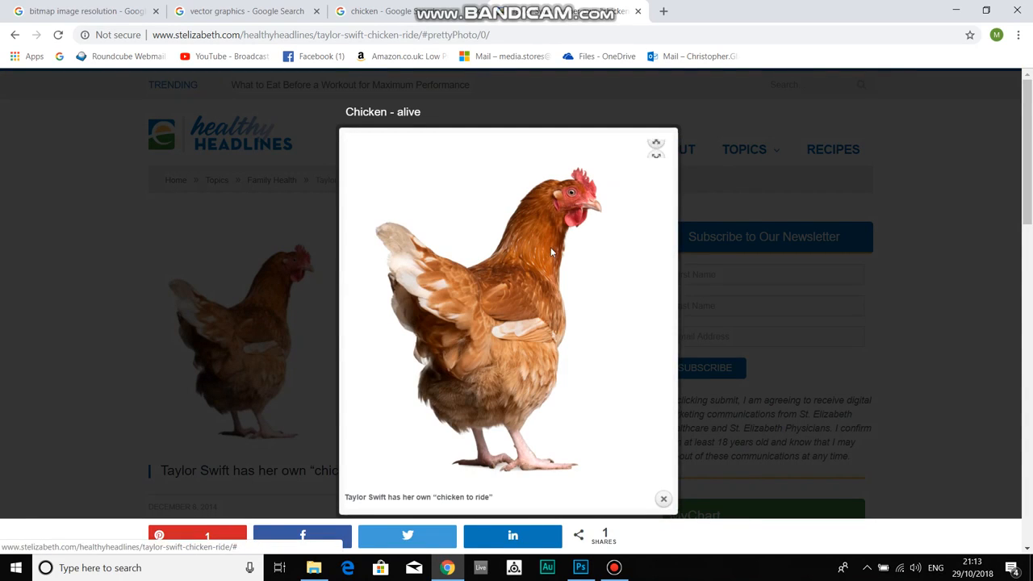
{"action": "left_click", "coordinate": [657, 149]}
Close the browser and the art folder window to return to the blank Photoshop document
{"action": "left_click", "coordinate": [638, 11]}
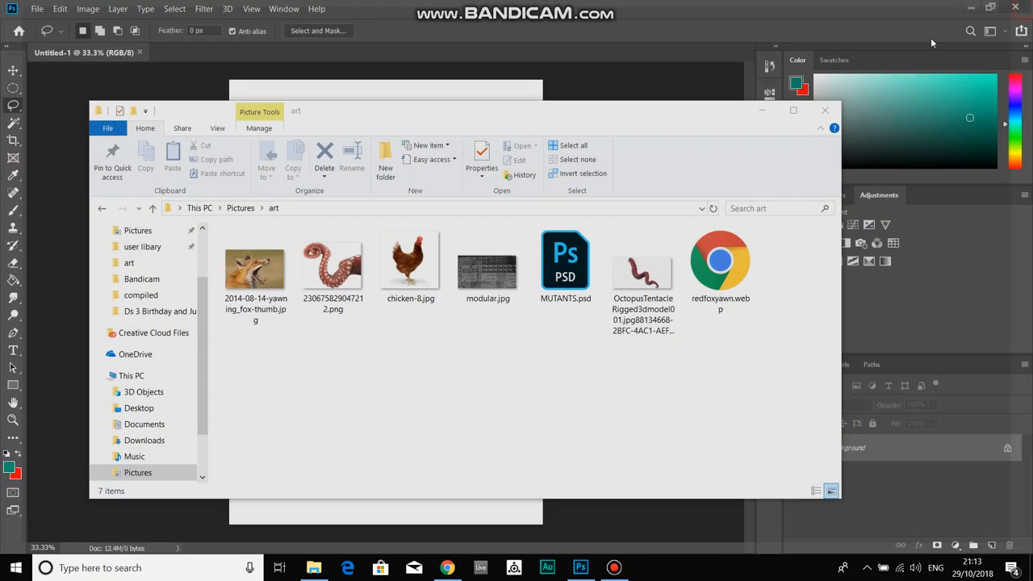
{"action": "left_click", "coordinate": [1017, 9]}
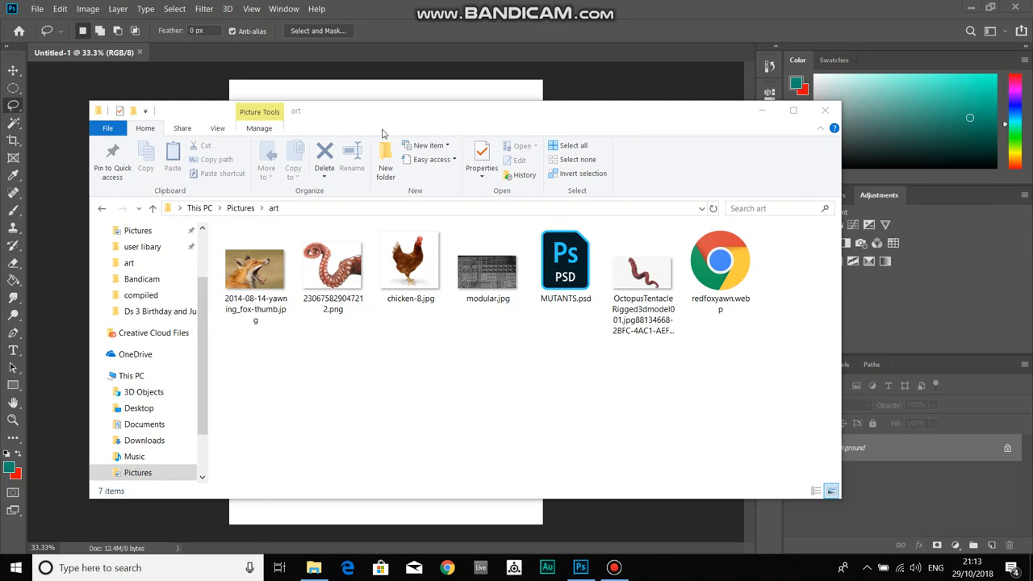
{"action": "left_click", "coordinate": [615, 567]}
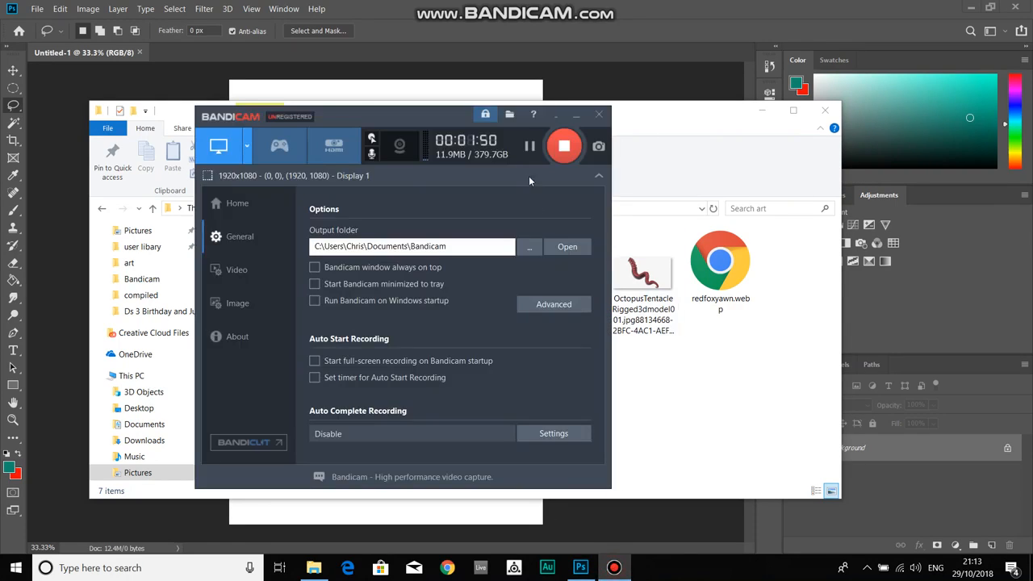
{"action": "left_click", "coordinate": [576, 115]}
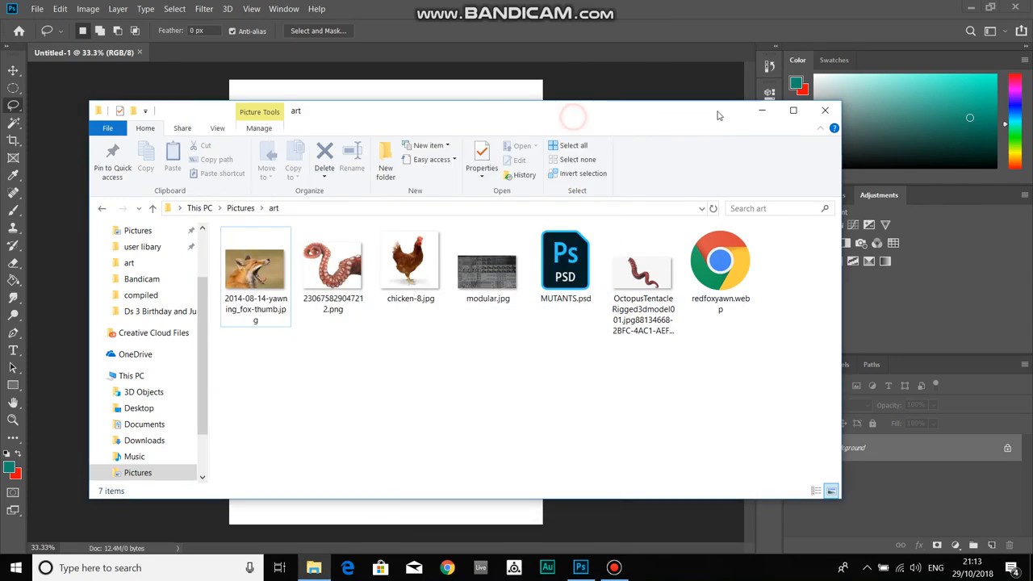
{"action": "left_click", "coordinate": [825, 111]}
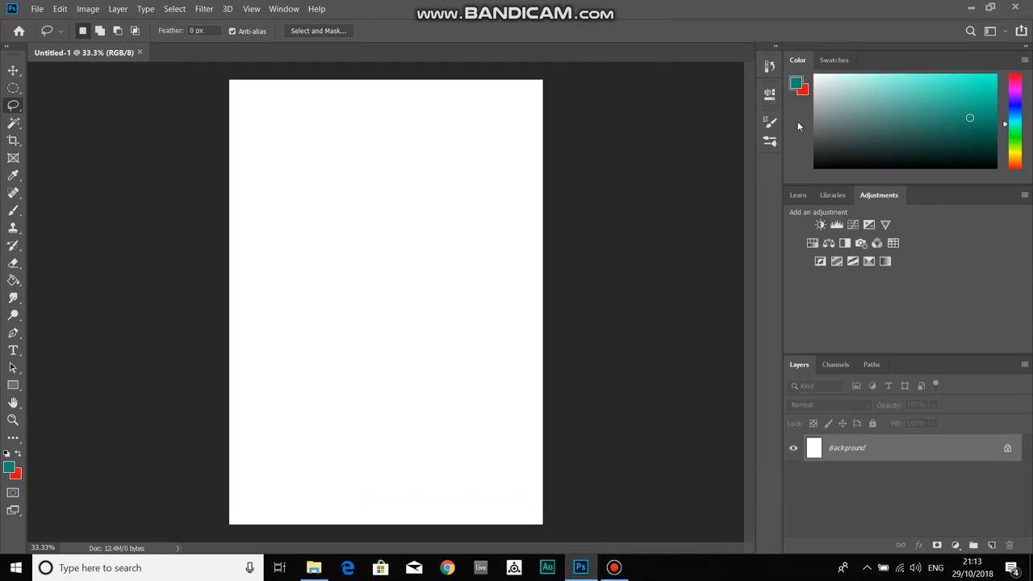
Open chicken-8.jpg from the art folder in Pictures as a separate document
{"action": "left_click", "coordinate": [38, 9]}
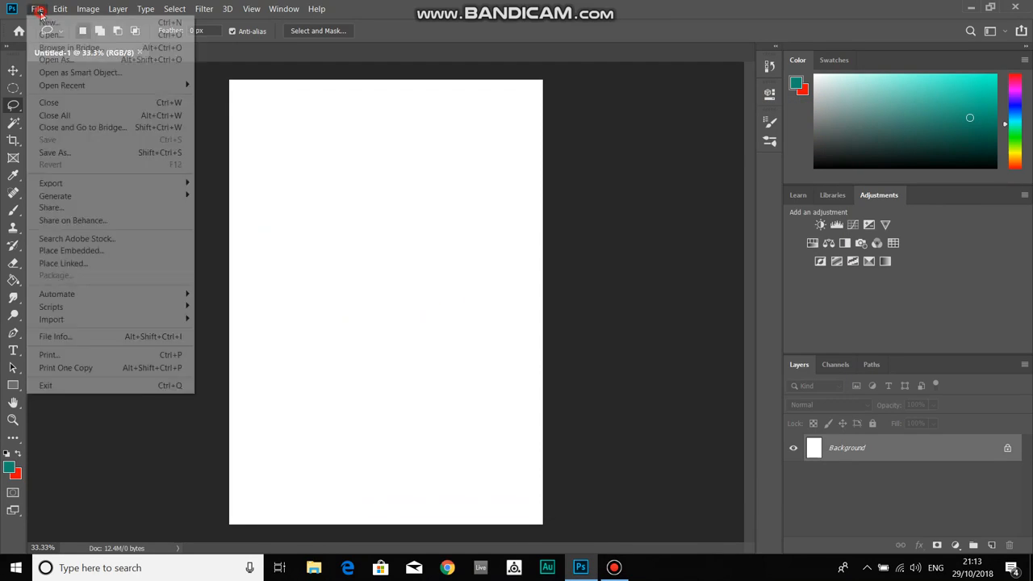
{"action": "left_click", "coordinate": [62, 37]}
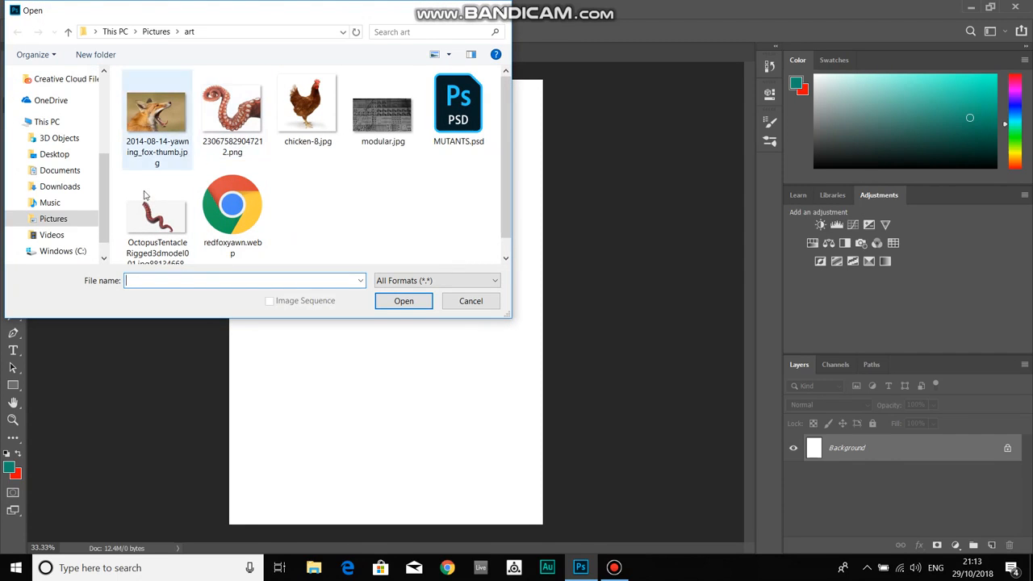
{"action": "left_click", "coordinate": [313, 121]}
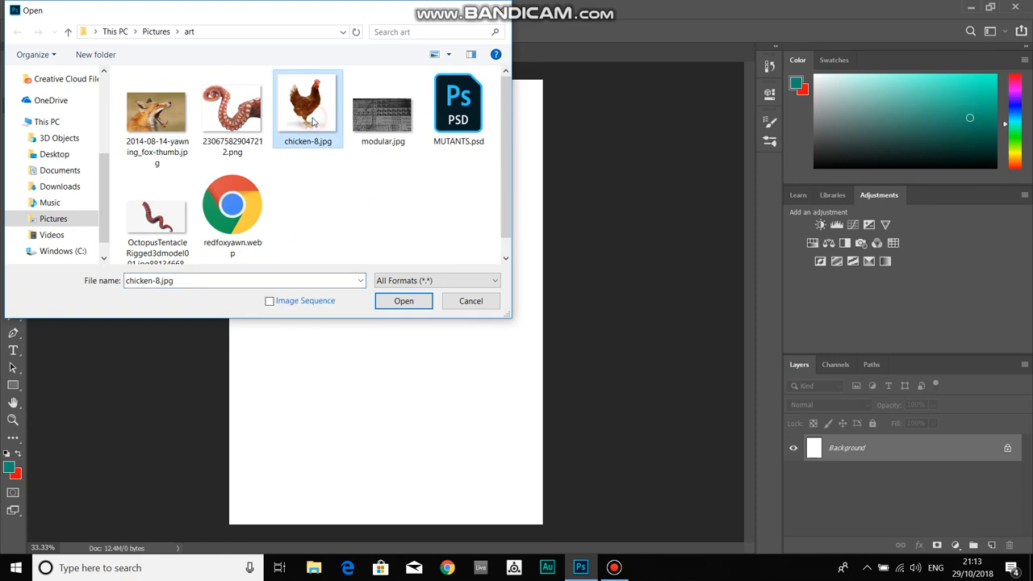
{"action": "left_click", "coordinate": [405, 301]}
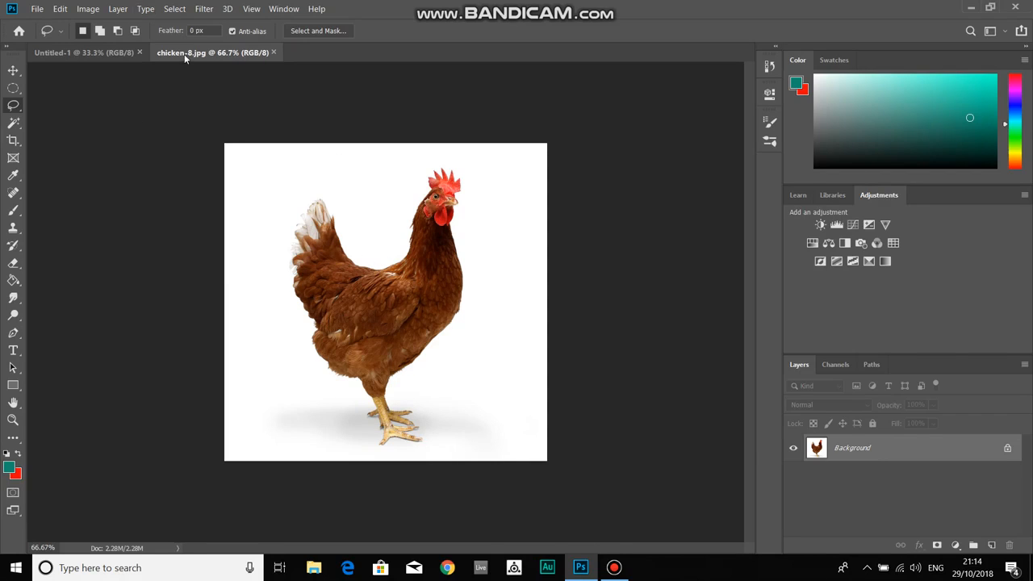
Undock chicken-8.jpg into a floating window beside the blank Untitled-1 canvas
{"action": "left_click", "coordinate": [91, 54]}
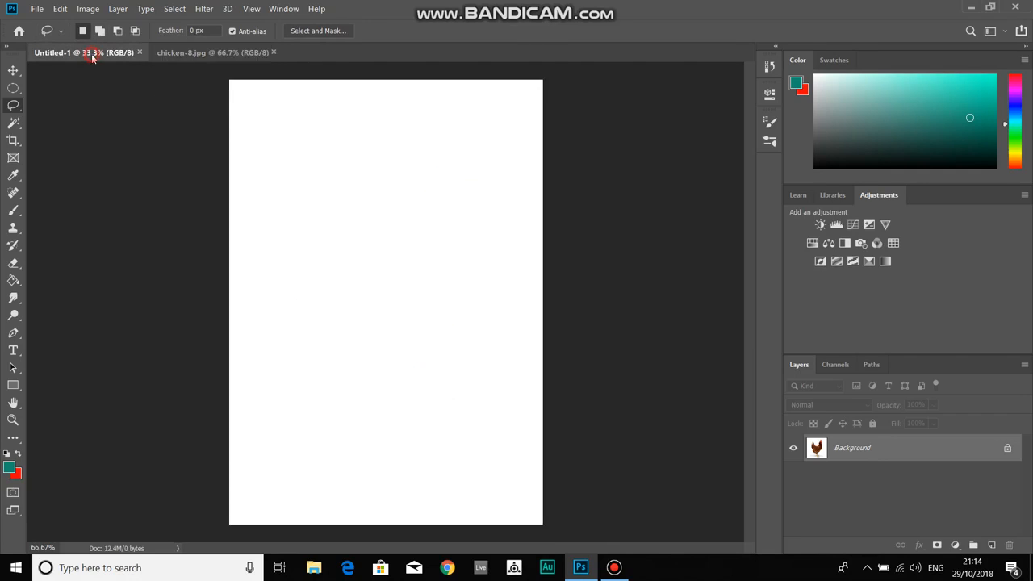
{"action": "left_click", "coordinate": [193, 51]}
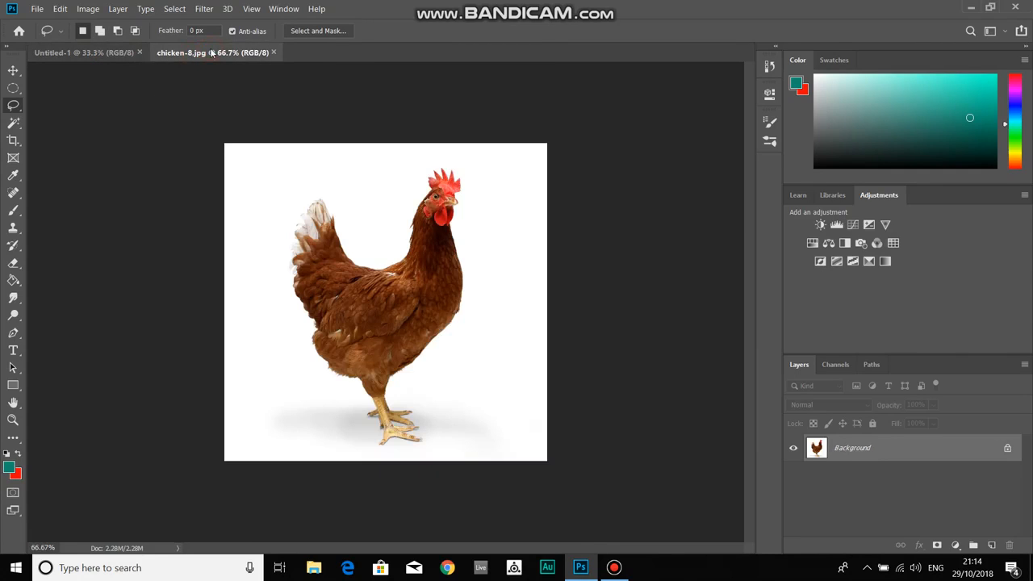
{"action": "left_click_drag", "start_coordinate": [189, 51], "coordinate": [443, 65]}
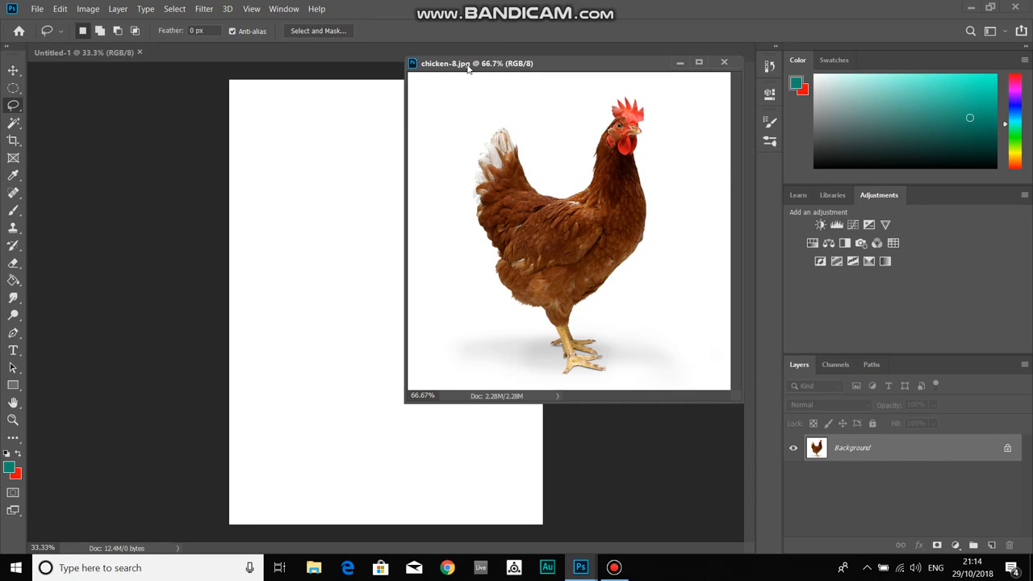
{"action": "mouse_move", "coordinate": [466, 68]}
{"action": "left_mouse_down"}
{"action": "mouse_move", "coordinate": [196, 56]}
{"action": "mouse_move", "coordinate": [525, 211]}
{"action": "mouse_move", "coordinate": [391, 90]}
{"action": "mouse_move", "coordinate": [401, 109]}
{"action": "mouse_move", "coordinate": [236, 61]}
{"action": "mouse_move", "coordinate": [320, 131]}
{"action": "mouse_move", "coordinate": [234, 52]}
{"action": "mouse_move", "coordinate": [224, 72]}
{"action": "mouse_move", "coordinate": [223, 64]}
{"action": "mouse_move", "coordinate": [205, 77]}
{"action": "mouse_move", "coordinate": [263, 98]}
{"action": "mouse_move", "coordinate": [309, 75]}
{"action": "mouse_move", "coordinate": [475, 84]}
{"action": "left_mouse_up"}
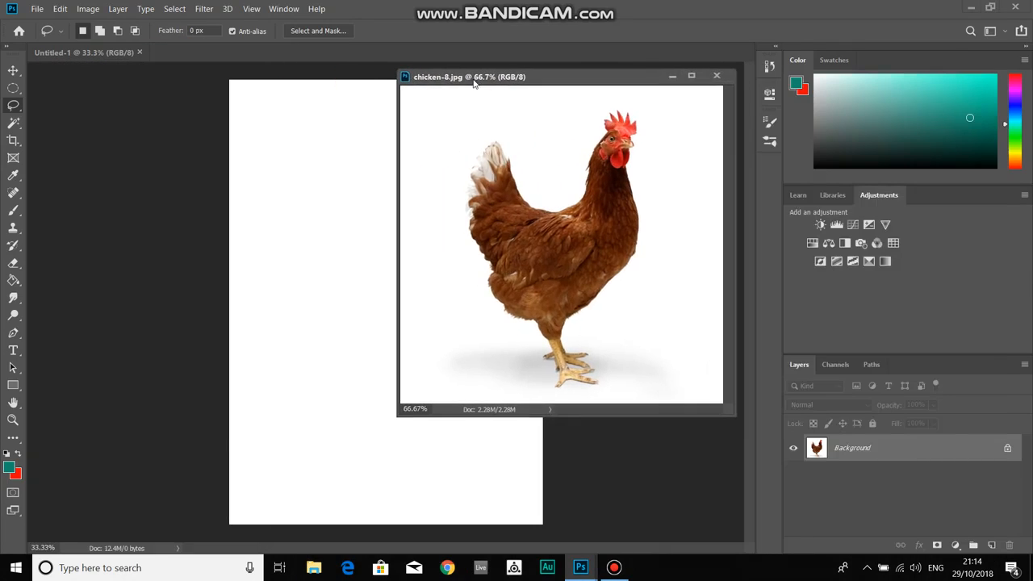
Copy the chicken image into Untitled-1 with the Move tool and close chicken-8.jpg
{"action": "left_click", "coordinate": [14, 74]}
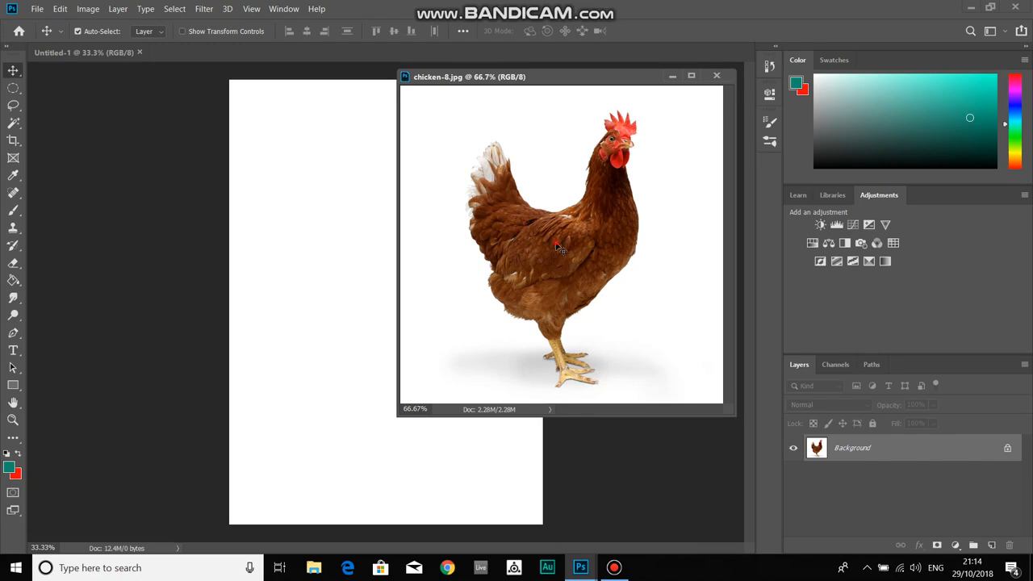
{"action": "left_click_drag", "start_coordinate": [542, 248], "coordinate": [308, 244]}
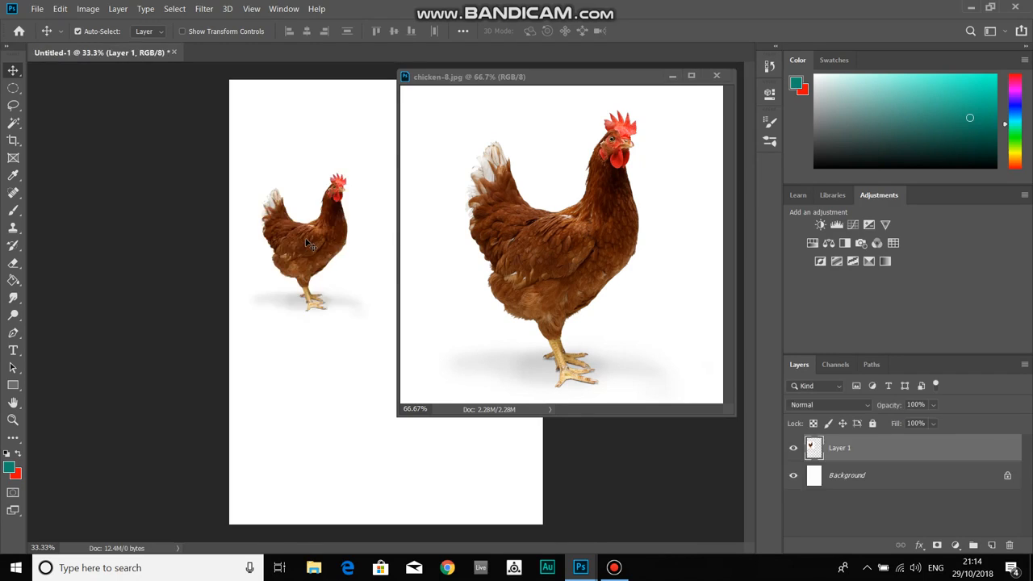
{"action": "left_click", "coordinate": [716, 76]}
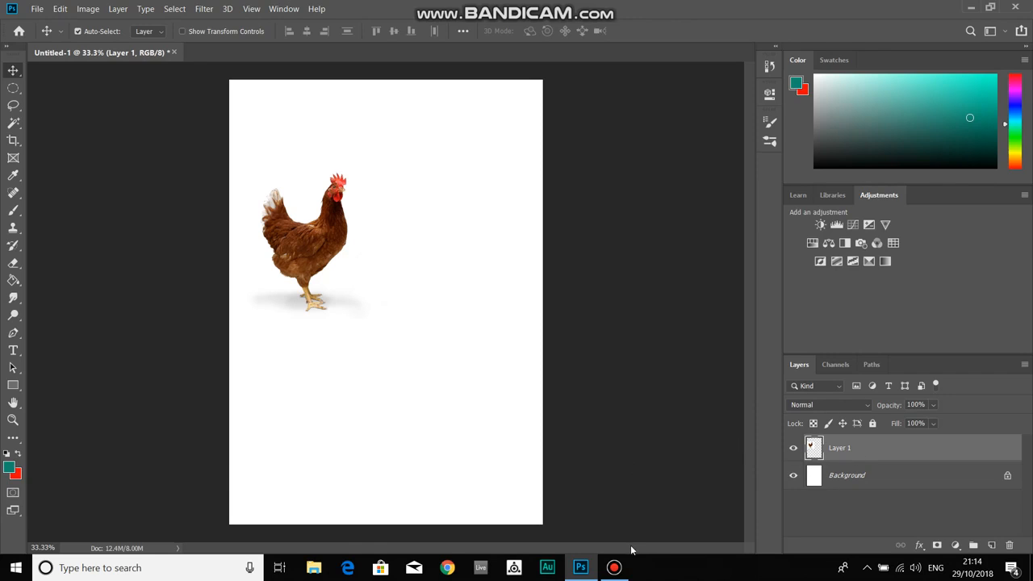
Move the chicken to the middle of the canvas, and enlarge it to about 110% with Free Transform
{"action": "left_click_drag", "start_coordinate": [312, 240], "coordinate": [389, 316]}
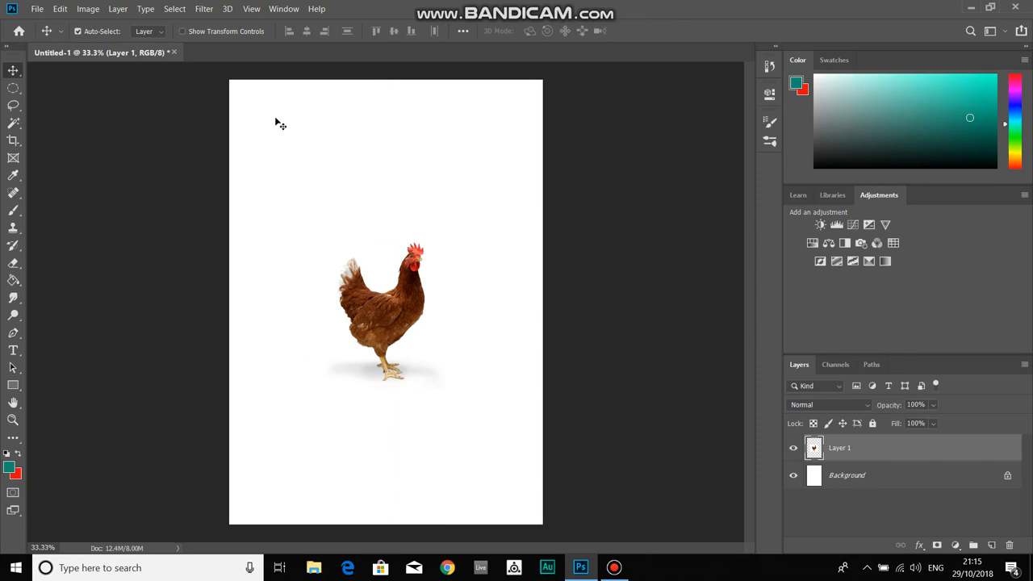
{"action": "left_click", "coordinate": [61, 9]}
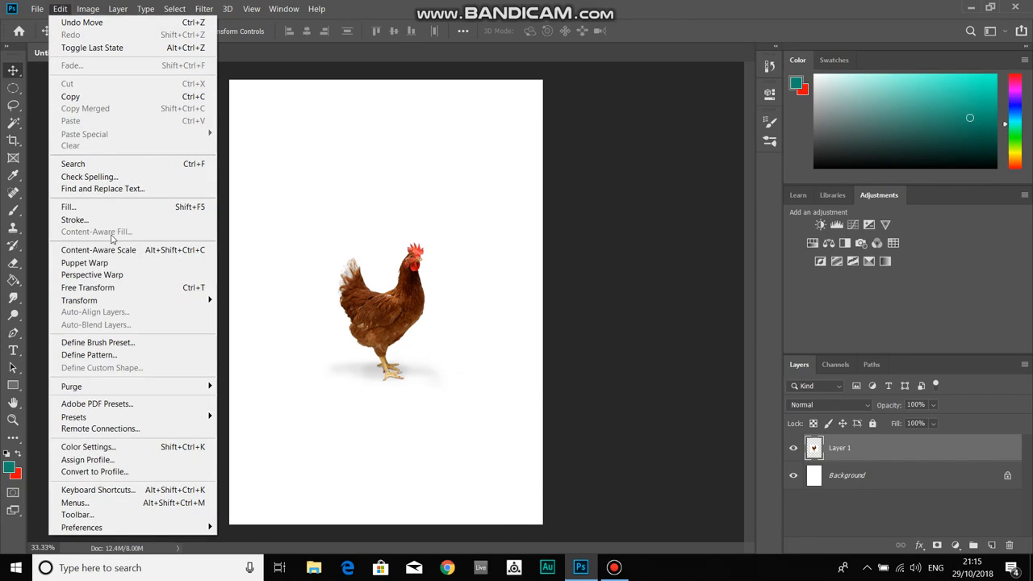
{"action": "left_click", "coordinate": [114, 292]}
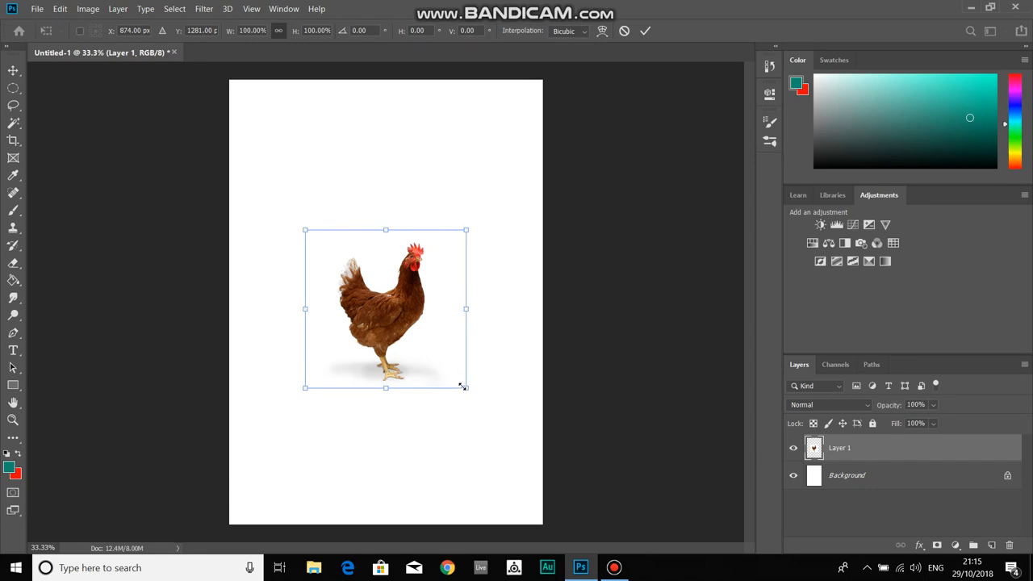
{"action": "left_click_drag", "start_coordinate": [467, 387], "coordinate": [491, 412]}
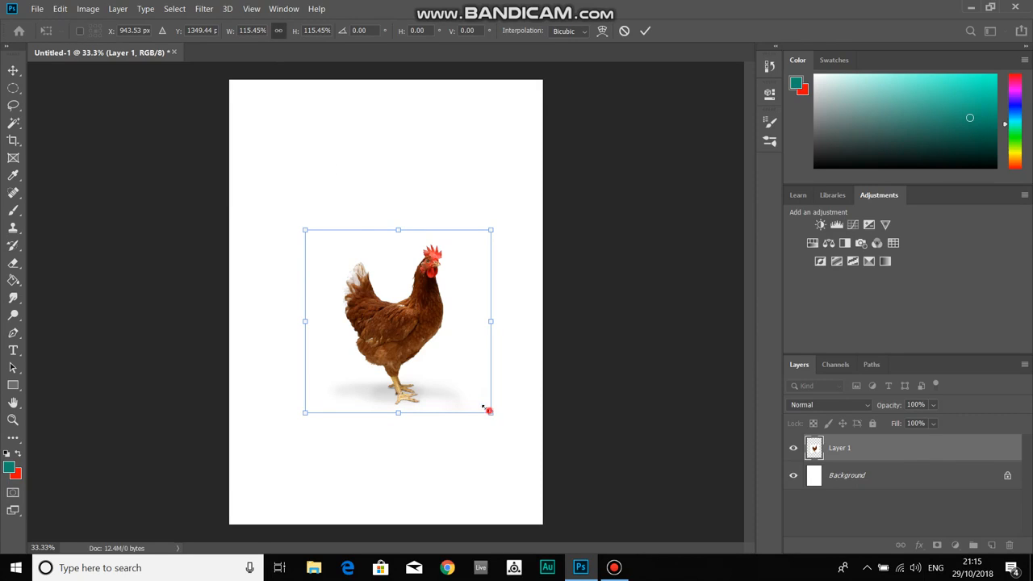
{"action": "mouse_move", "coordinate": [484, 411]}
{"action": "left_mouse_down"}
{"action": "mouse_move", "coordinate": [376, 304]}
{"action": "mouse_move", "coordinate": [495, 429]}
{"action": "mouse_move", "coordinate": [420, 367]}
{"action": "mouse_move", "coordinate": [396, 325]}
{"action": "mouse_move", "coordinate": [479, 397]}
{"action": "left_mouse_up"}
{"action": "left_click_drag", "start_coordinate": [415, 321], "coordinate": [397, 278]}
Unlink width and height, adjust the chicken's scale to about 106%, and apply the transform
{"action": "left_click", "coordinate": [280, 32]}
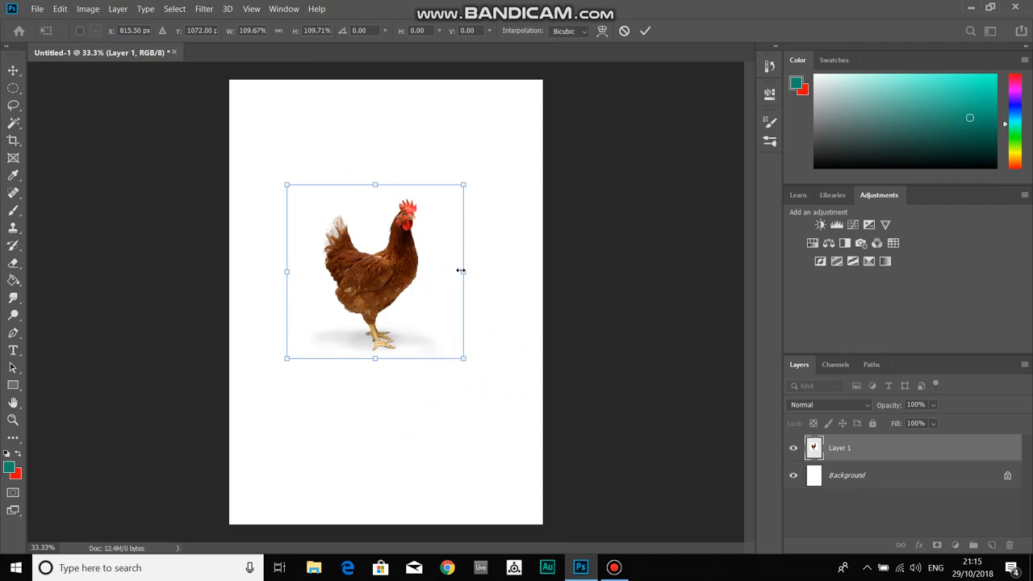
{"action": "mouse_move", "coordinate": [461, 272]}
{"action": "left_mouse_down"}
{"action": "mouse_move", "coordinate": [509, 272]}
{"action": "mouse_move", "coordinate": [466, 272]}
{"action": "left_mouse_up"}
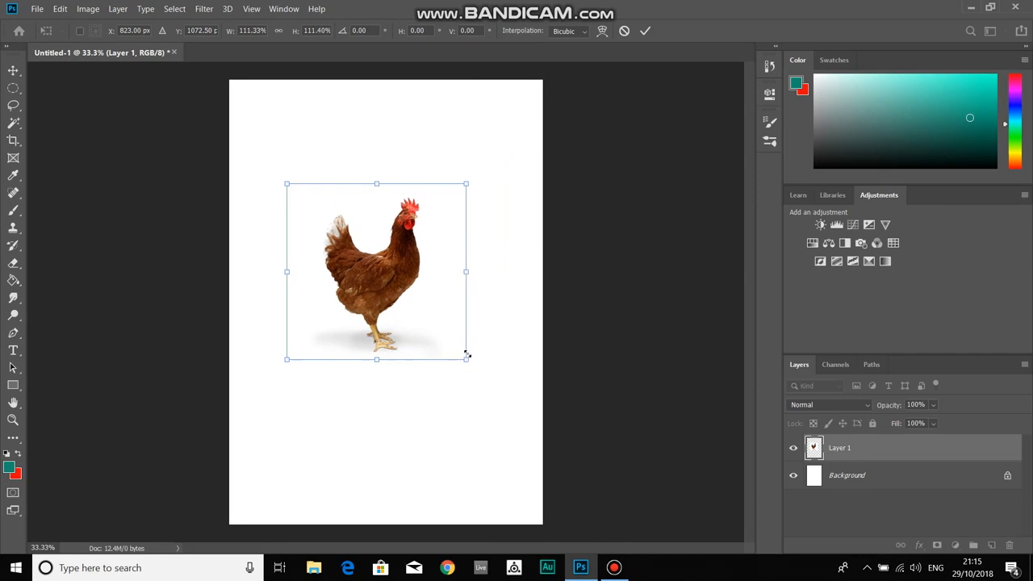
{"action": "mouse_move", "coordinate": [465, 362]}
{"action": "left_mouse_down"}
{"action": "mouse_move", "coordinate": [509, 383]}
{"action": "mouse_move", "coordinate": [459, 352]}
{"action": "left_mouse_up"}
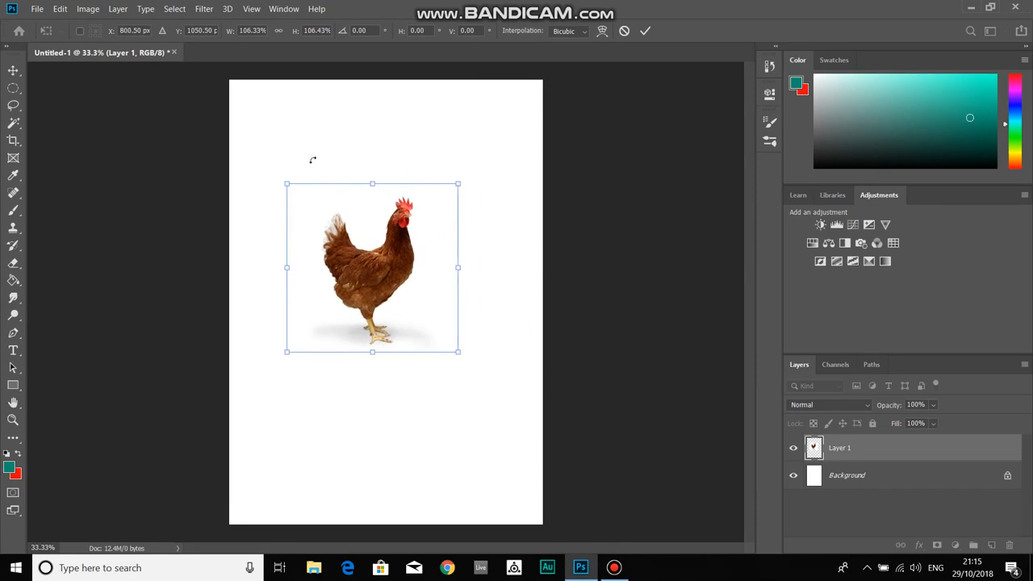
{"action": "left_click", "coordinate": [279, 32]}
{"action": "left_click_drag", "start_coordinate": [379, 237], "coordinate": [386, 238]}
{"action": "key", "text": "Return"}
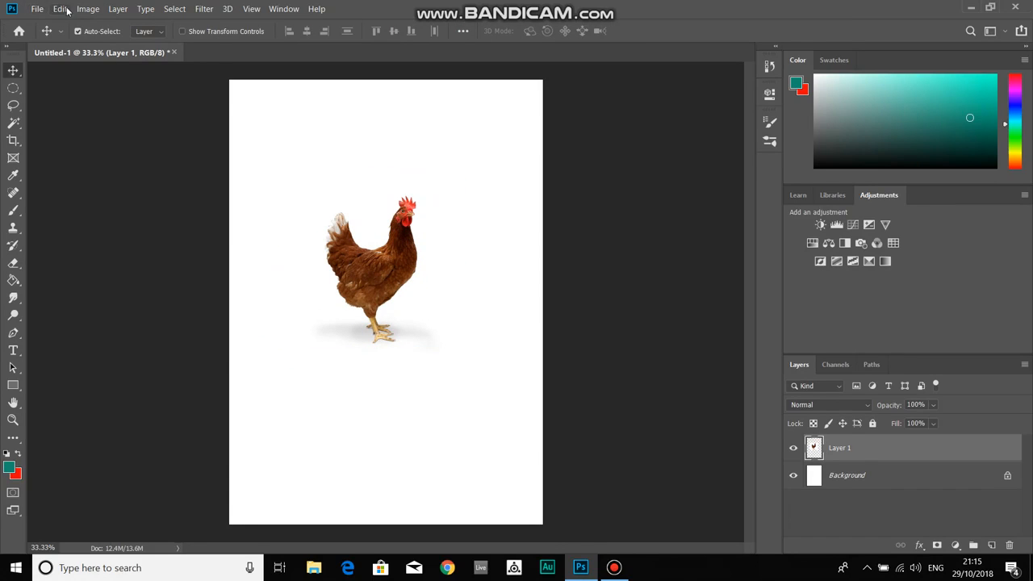
Free Transform the chicken to about 110% in the upper part of the canvas, and apply it
{"action": "left_click", "coordinate": [59, 9]}
{"action": "left_click", "coordinate": [89, 287]}
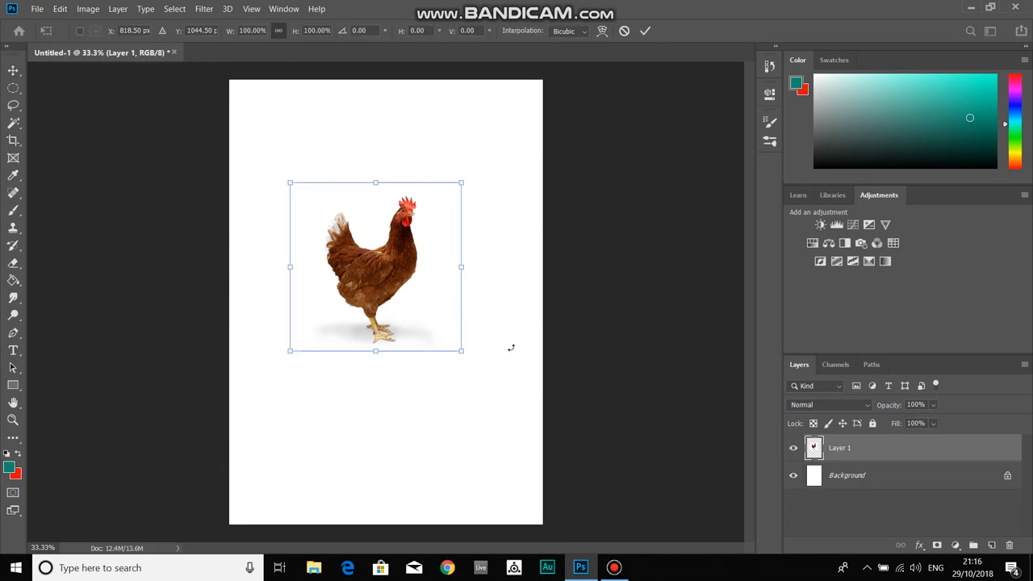
{"action": "mouse_move", "coordinate": [462, 270]}
{"action": "left_mouse_down"}
{"action": "mouse_move", "coordinate": [489, 265]}
{"action": "mouse_move", "coordinate": [464, 267]}
{"action": "left_mouse_up"}
{"action": "mouse_move", "coordinate": [401, 282]}
{"action": "left_mouse_down"}
{"action": "mouse_move", "coordinate": [394, 288]}
{"action": "mouse_move", "coordinate": [393, 258]}
{"action": "mouse_move", "coordinate": [392, 277]}
{"action": "mouse_move", "coordinate": [417, 289]}
{"action": "left_mouse_up"}
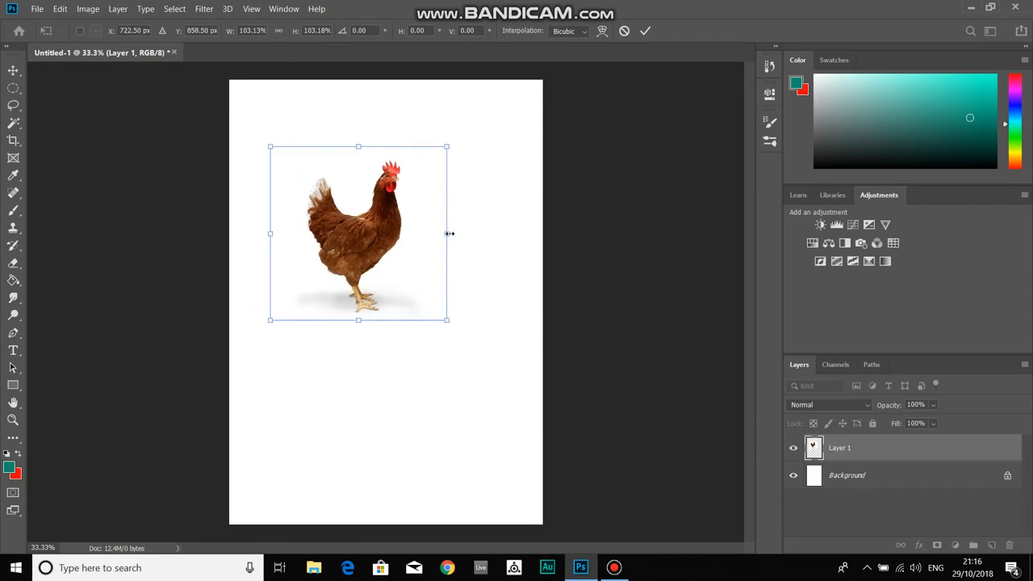
{"action": "left_click_drag", "start_coordinate": [449, 233], "coordinate": [459, 234]}
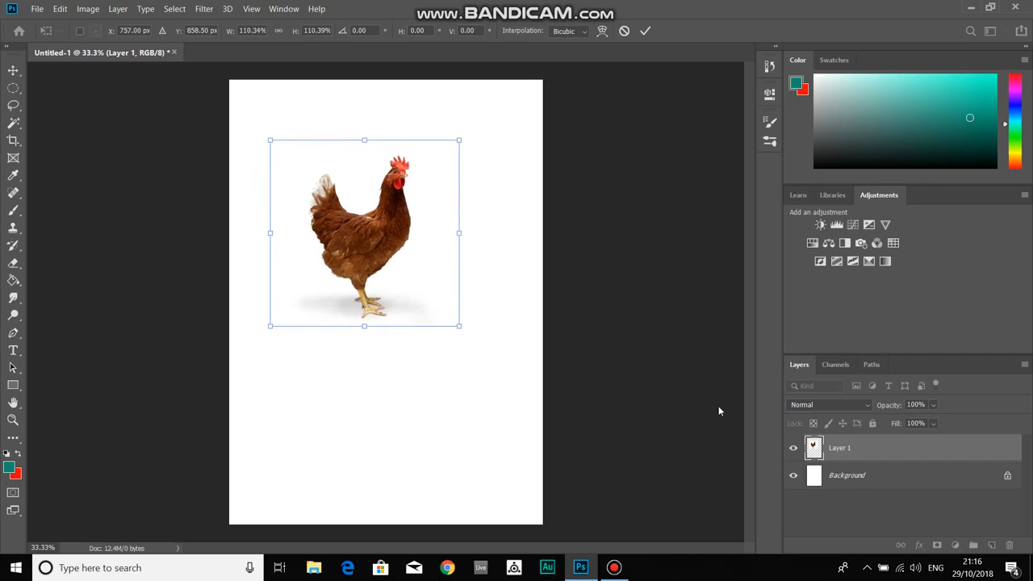
{"action": "key", "text": "Return"}
Reposition the chicken lower, near the middle of the canvas
{"action": "right_click", "coordinate": [869, 442]}
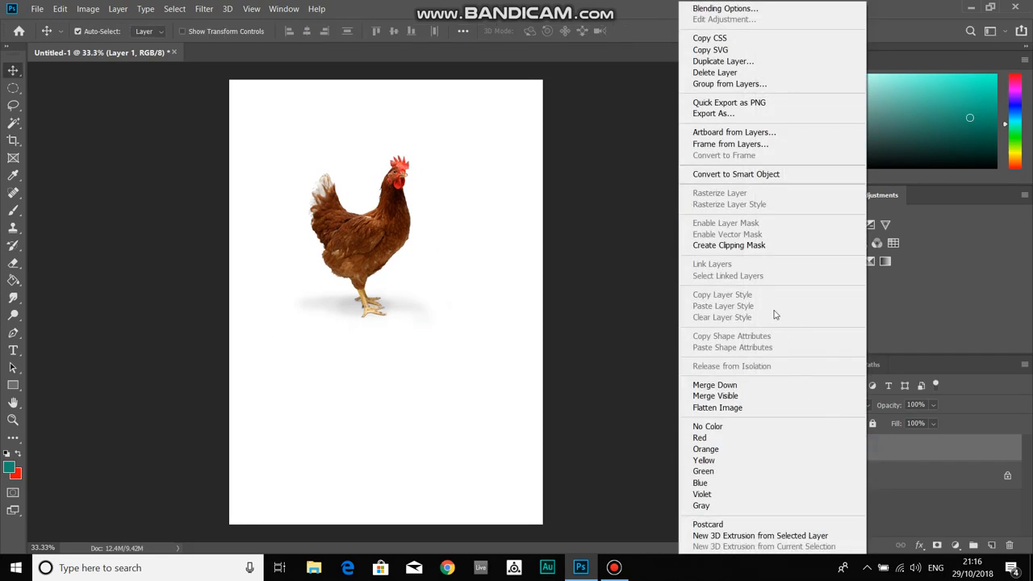
{"action": "left_click", "coordinate": [391, 244]}
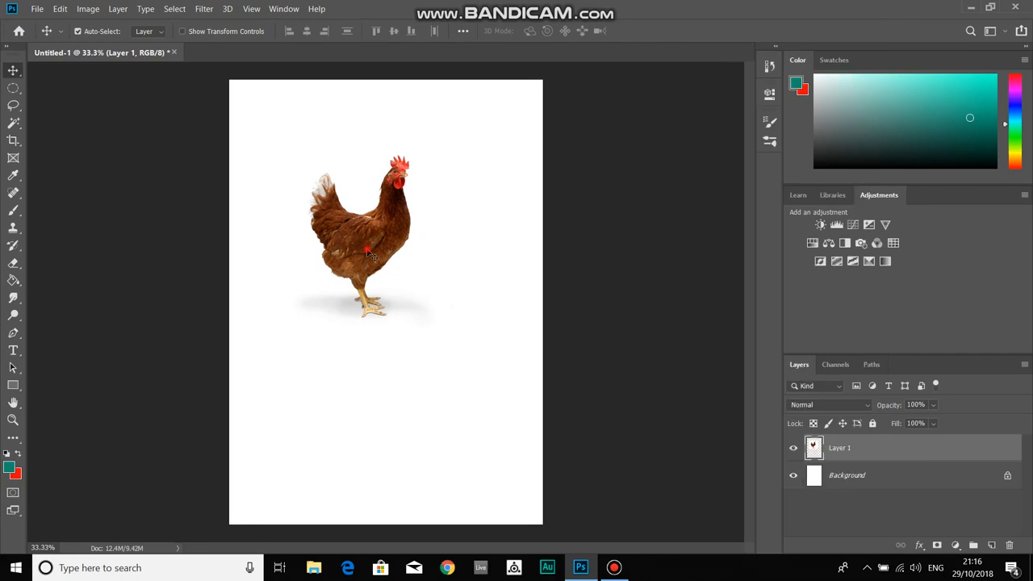
{"action": "left_click_drag", "start_coordinate": [369, 255], "coordinate": [407, 304]}
Enlarge the chicken proportionally with Free Transform to about 145%, so that it fills most of the canvas width
{"action": "left_click", "coordinate": [55, 9]}
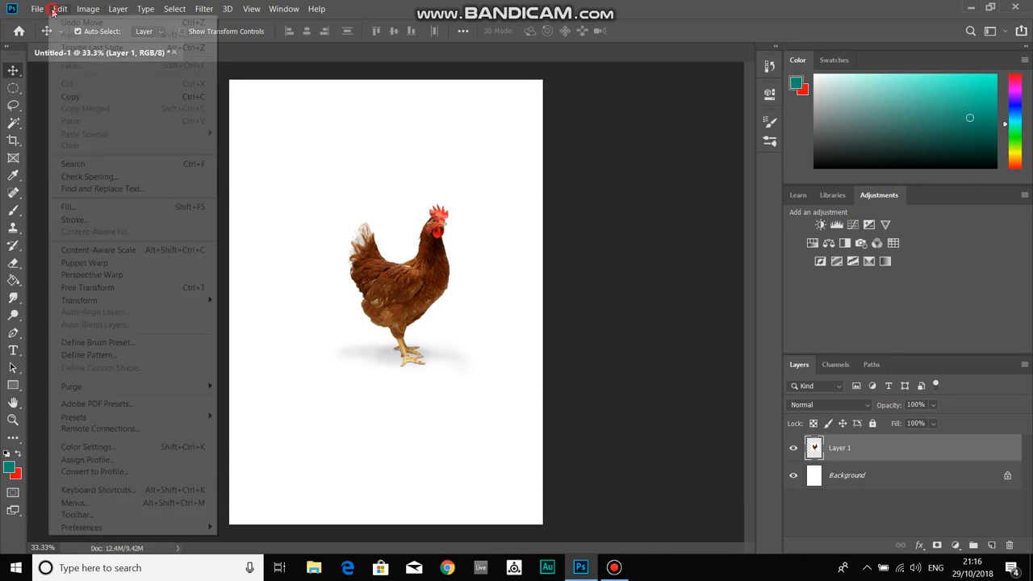
{"action": "left_click", "coordinate": [123, 287]}
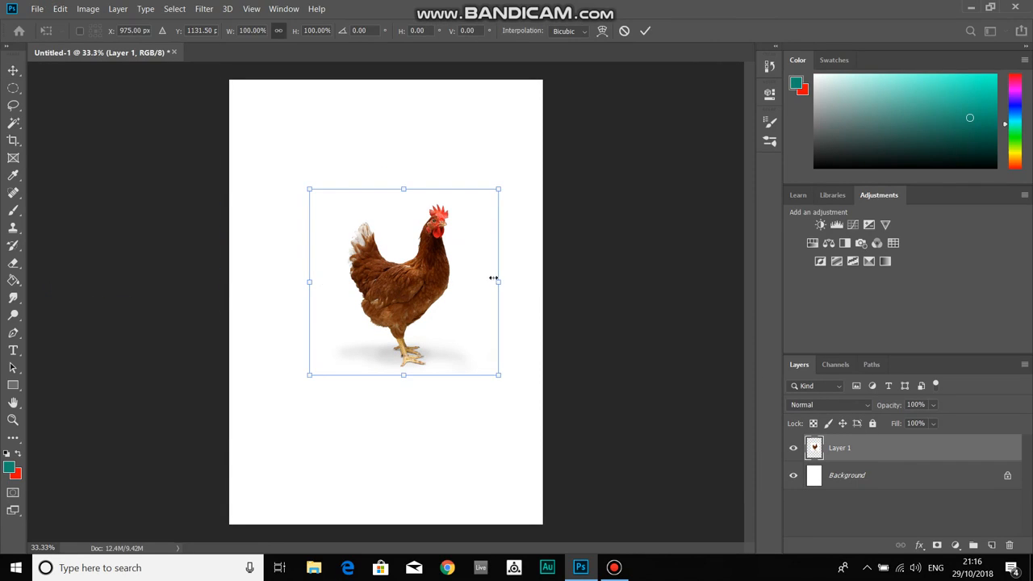
{"action": "left_click_drag", "start_coordinate": [502, 283], "coordinate": [538, 282]}
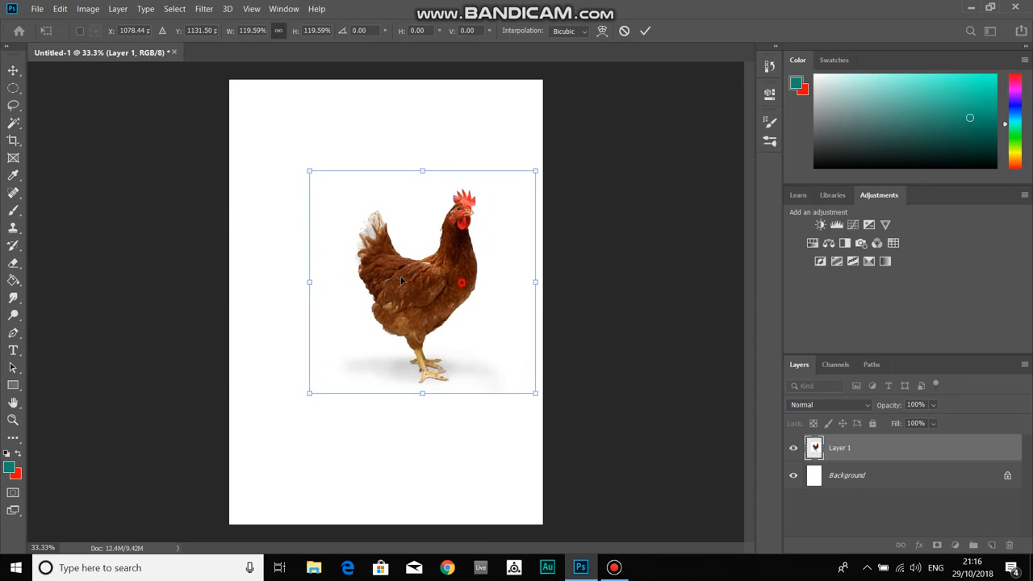
{"action": "left_click_drag", "start_coordinate": [462, 285], "coordinate": [416, 276]}
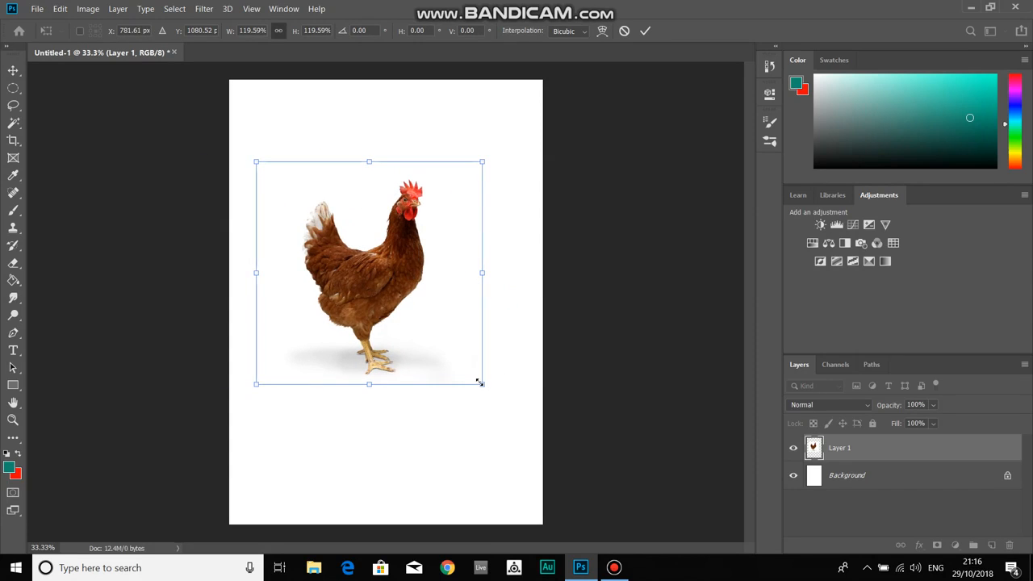
{"action": "left_click_drag", "start_coordinate": [481, 382], "coordinate": [503, 425]}
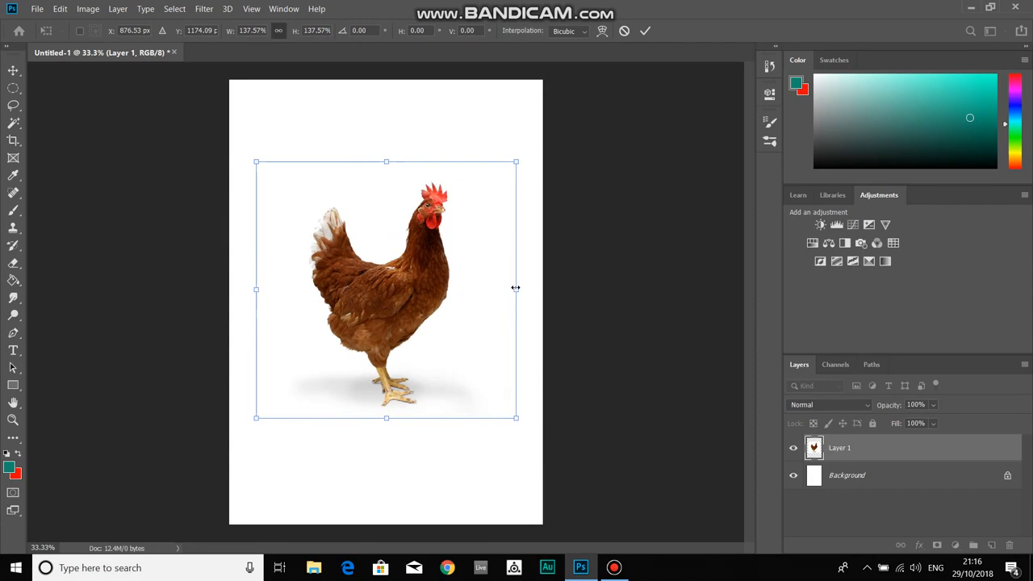
{"action": "mouse_move", "coordinate": [516, 289]}
{"action": "left_mouse_down"}
{"action": "mouse_move", "coordinate": [549, 289]}
{"action": "mouse_move", "coordinate": [531, 289]}
{"action": "left_mouse_up"}
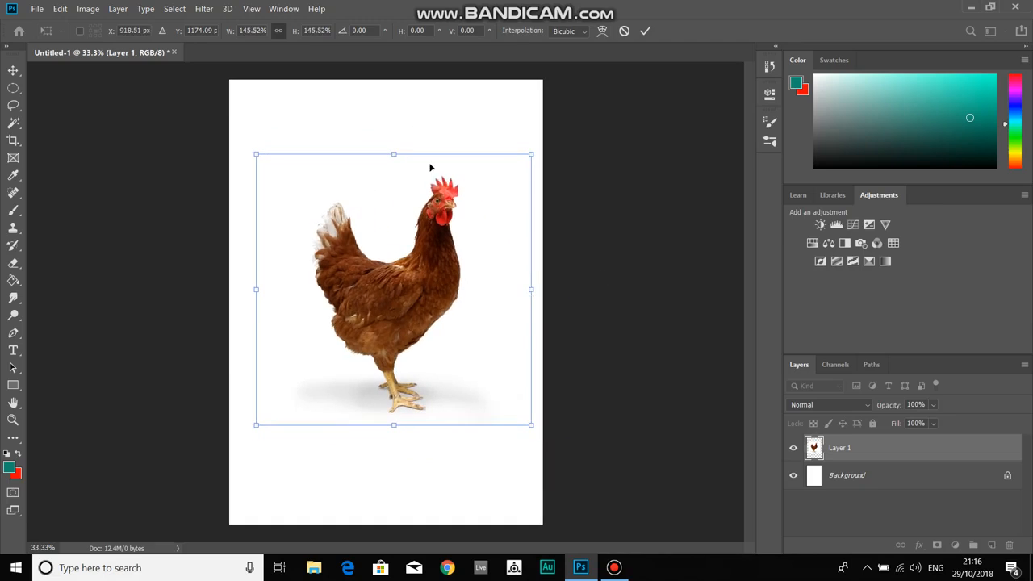
Unlink the proportions, set the chicken's height alone to 45.53%, and shift the flattened chicken slightly up
{"action": "left_click", "coordinate": [279, 30]}
{"action": "left_click", "coordinate": [315, 29]}
{"action": "key", "text": "Delete"}
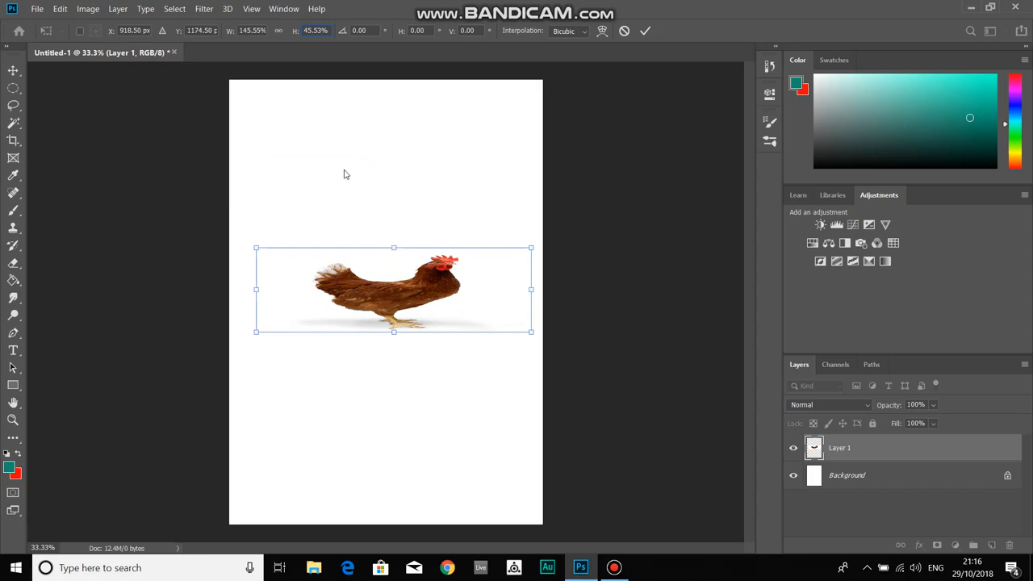
{"action": "left_click_drag", "start_coordinate": [407, 309], "coordinate": [389, 279]}
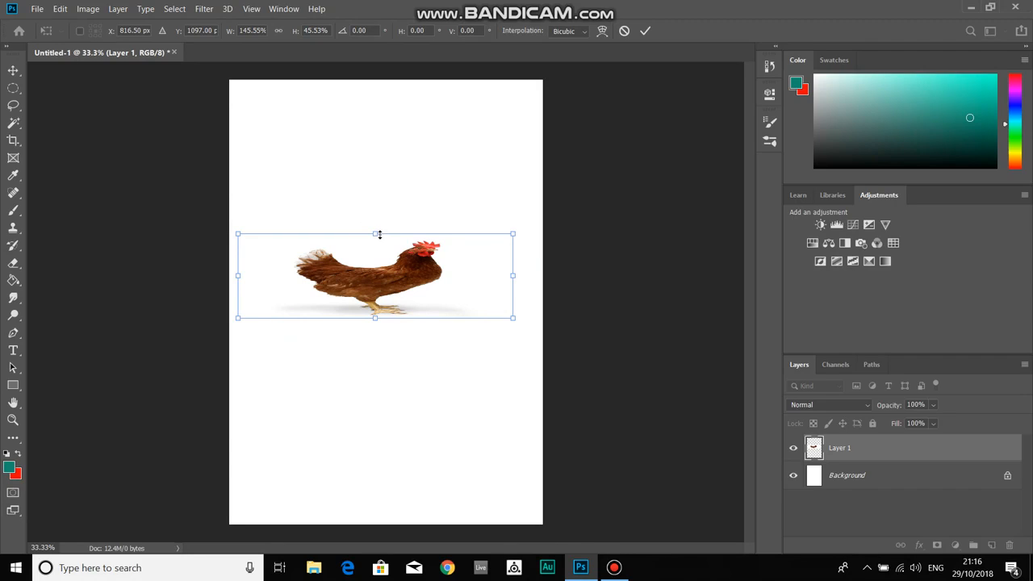
Relink width and height, scale the chicken proportionally to about 110%, and place it in the upper part of the canvas
{"action": "left_click", "coordinate": [277, 30]}
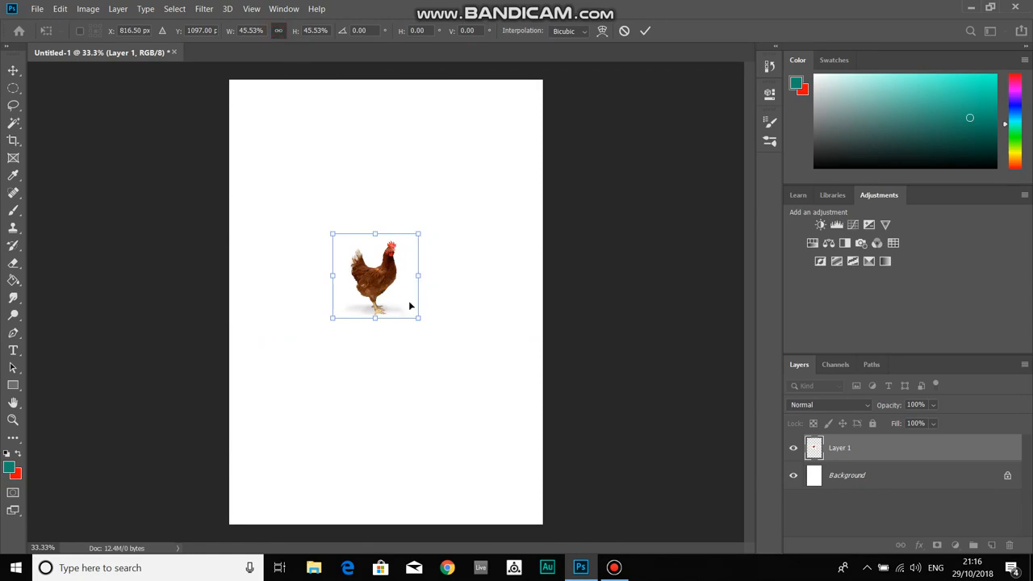
{"action": "left_click_drag", "start_coordinate": [417, 316], "coordinate": [549, 411]}
{"action": "left_click_drag", "start_coordinate": [453, 301], "coordinate": [359, 185]}
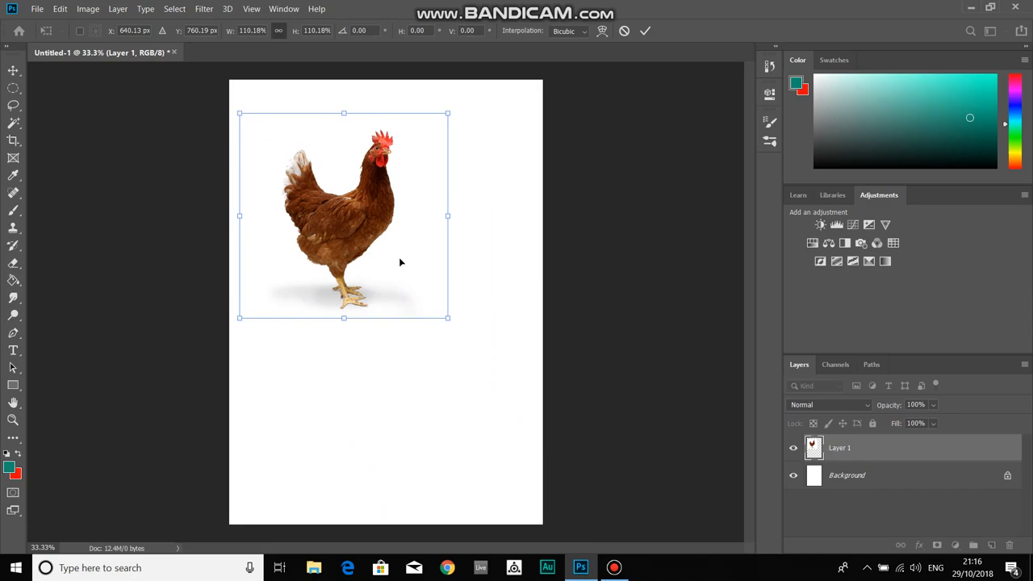
{"action": "left_click_drag", "start_coordinate": [317, 230], "coordinate": [337, 246]}
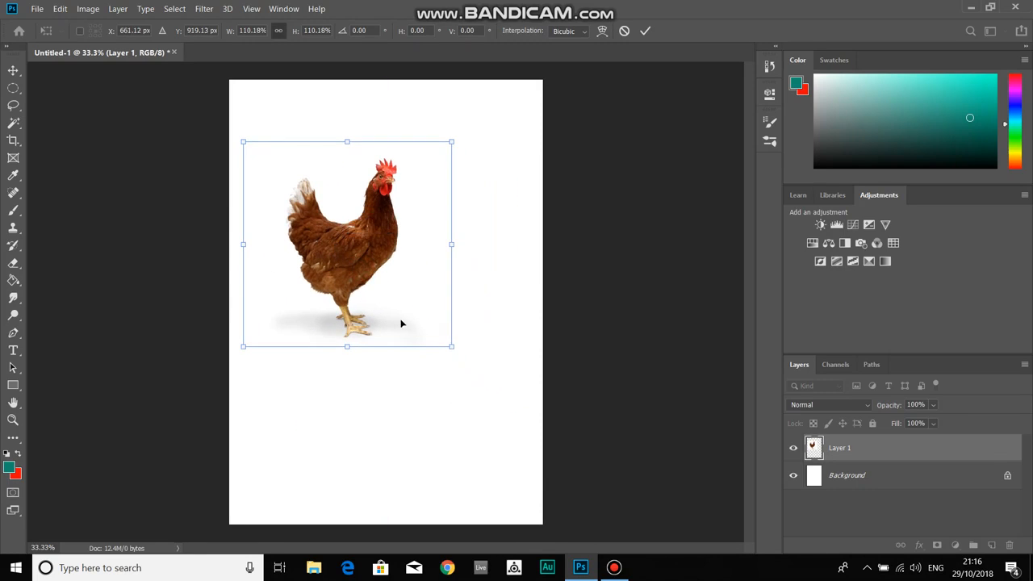
{"action": "left_click_drag", "start_coordinate": [399, 258], "coordinate": [465, 230]}
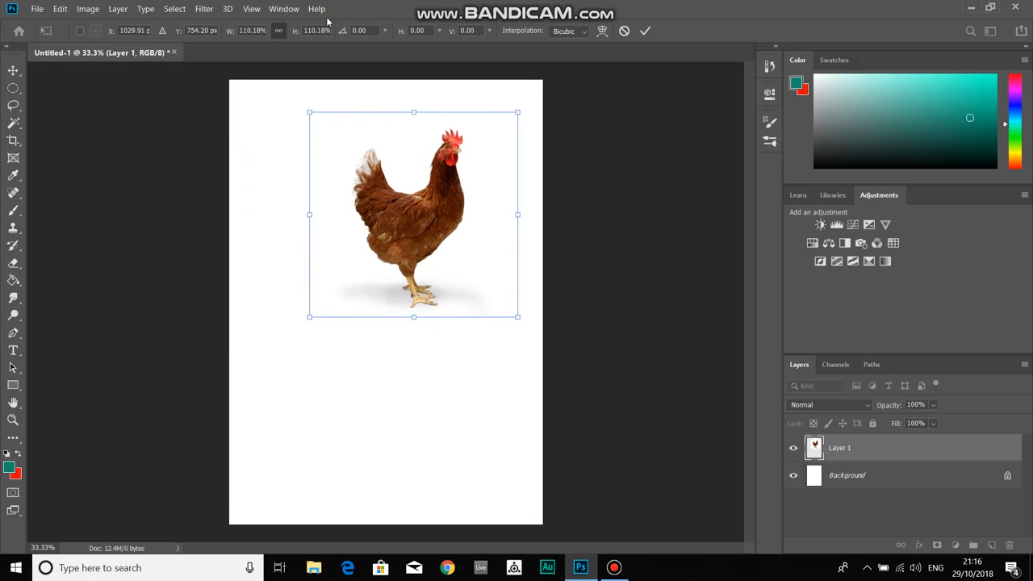
Unlink the proportions, shrink the chicken to about 103%, and set its height alone to 36%
{"action": "left_click", "coordinate": [278, 30]}
{"action": "mouse_move", "coordinate": [309, 211]}
{"action": "left_mouse_down"}
{"action": "mouse_move", "coordinate": [346, 214]}
{"action": "mouse_move", "coordinate": [322, 214]}
{"action": "left_mouse_up"}
{"action": "type", "text": "136"}
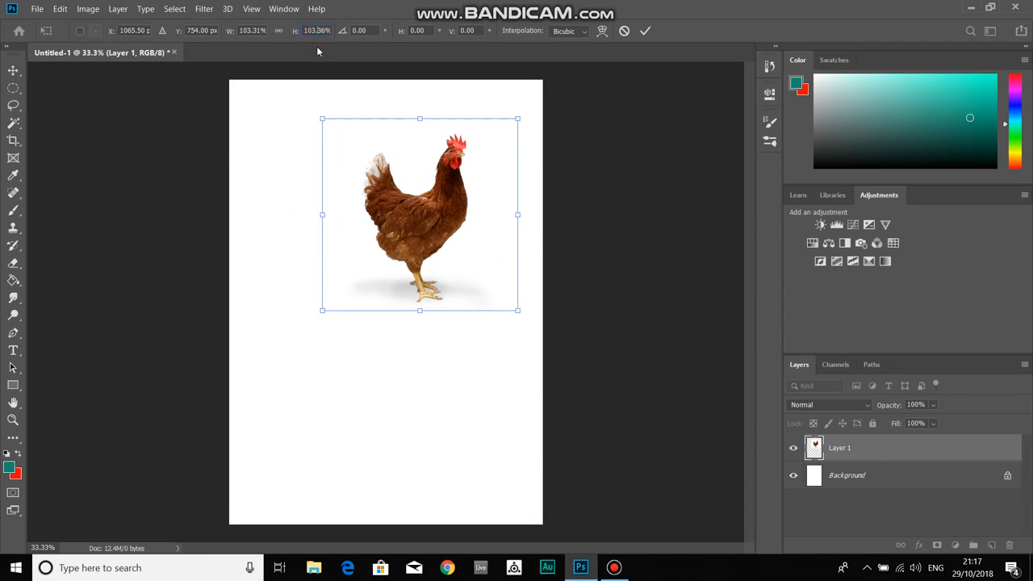
{"action": "key", "text": "Return"}
{"action": "type", "text": "36"}
{"action": "key", "text": "Return"}
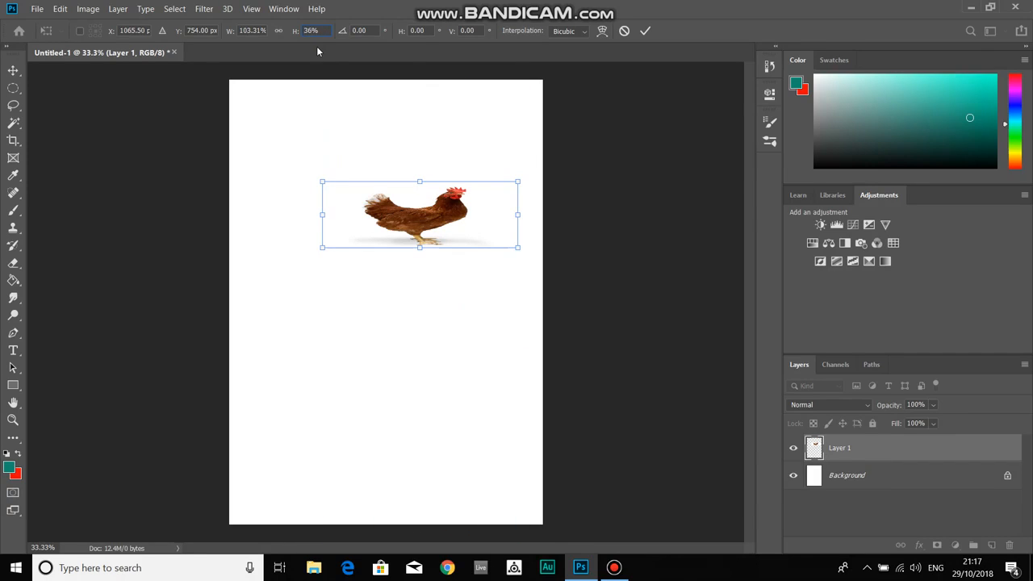
Relink width and height, enlarge the chicken proportionally to about 124%, and centre it on the canvas
{"action": "left_click", "coordinate": [279, 31]}
{"action": "left_click_drag", "start_coordinate": [432, 224], "coordinate": [535, 392]}
{"action": "left_click_drag", "start_coordinate": [486, 286], "coordinate": [438, 289]}
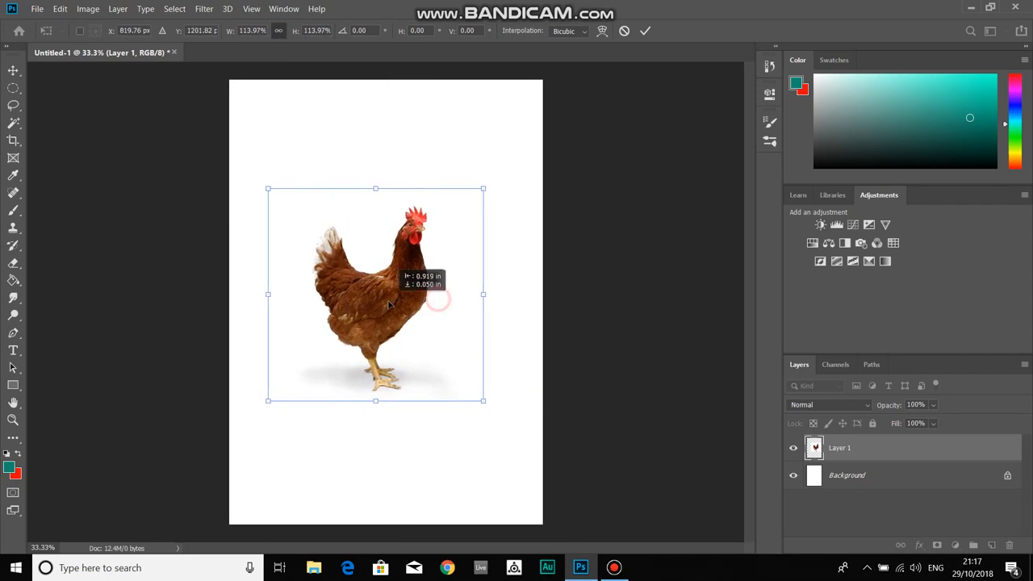
{"action": "left_click_drag", "start_coordinate": [486, 411], "coordinate": [502, 421]}
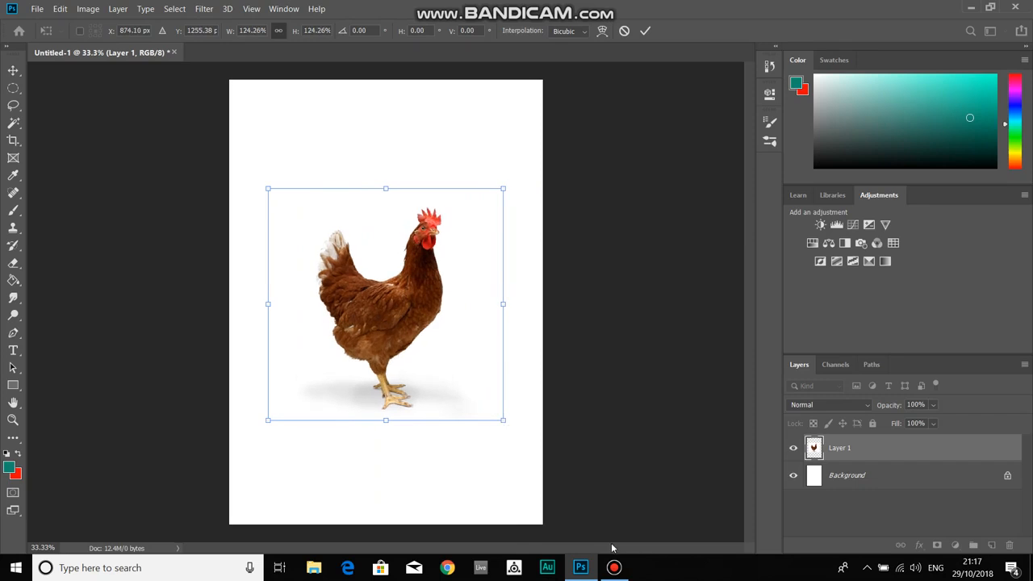